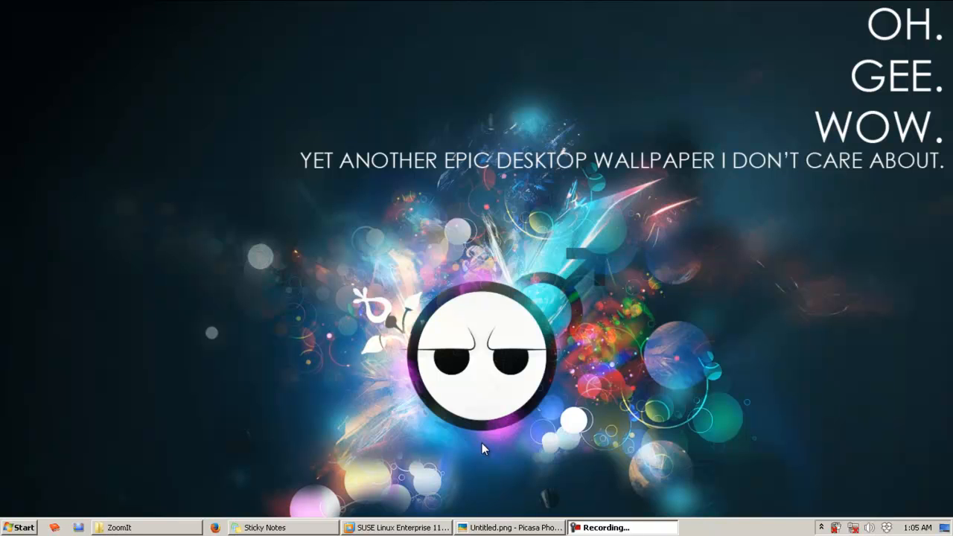
Step: Switch to VMware Workstation and review the Windows 7-Client and SUSE Linux Enterprise 11 virtual machines
left_click(400, 529)
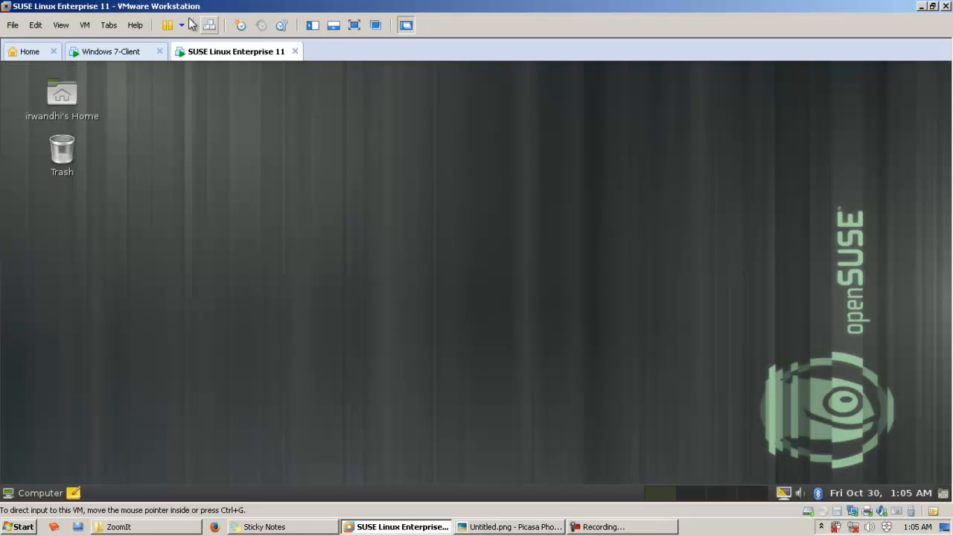
left_click(119, 52)
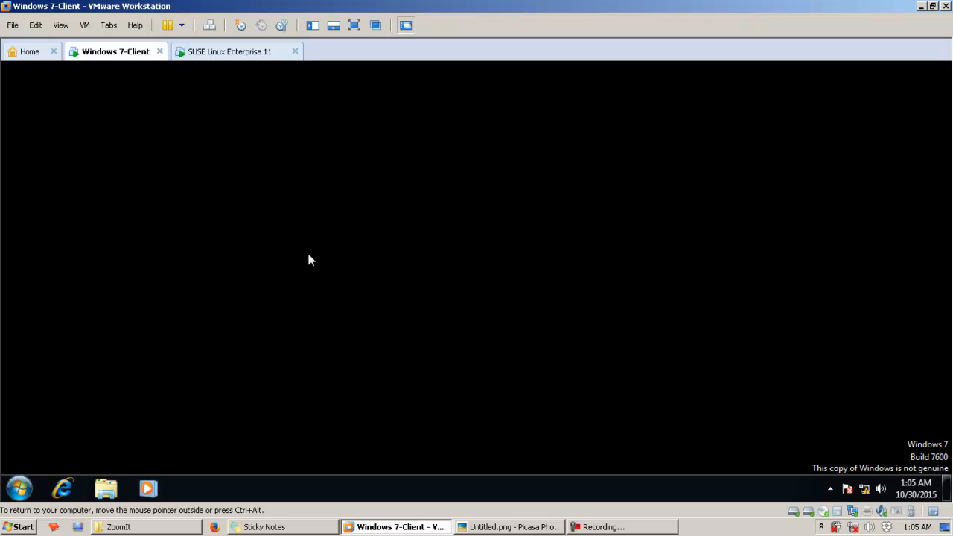
left_click(199, 53)
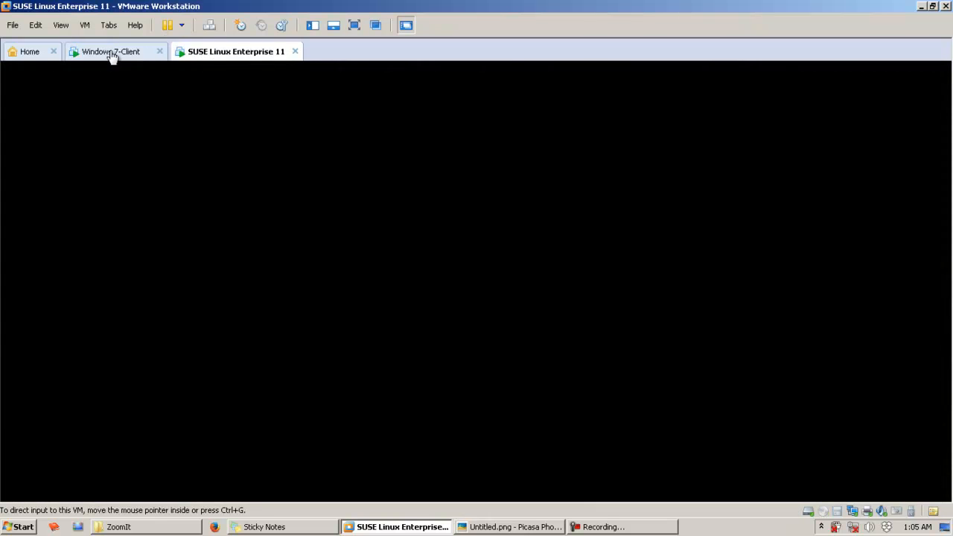
left_click(111, 53)
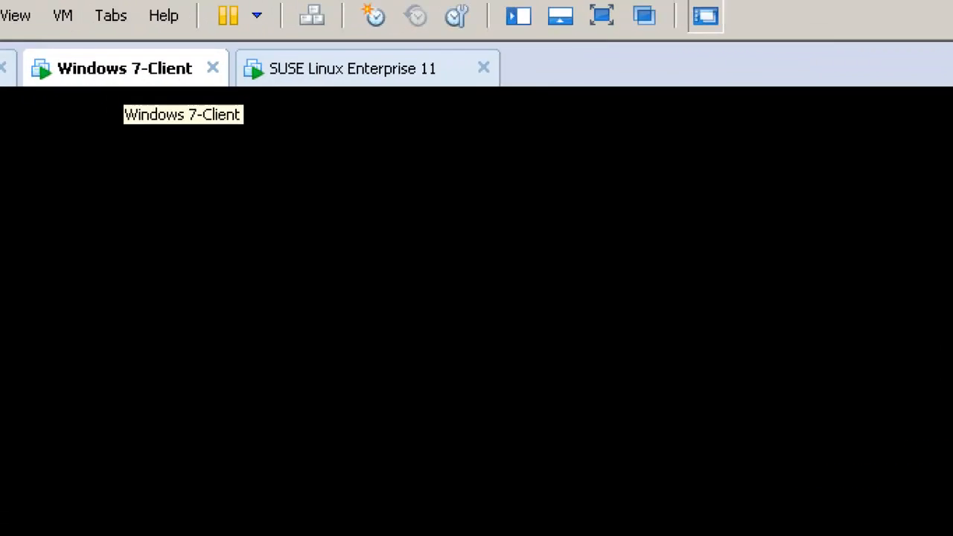
left_click(120, 51)
left_click_drag(82, 68, 322, 159)
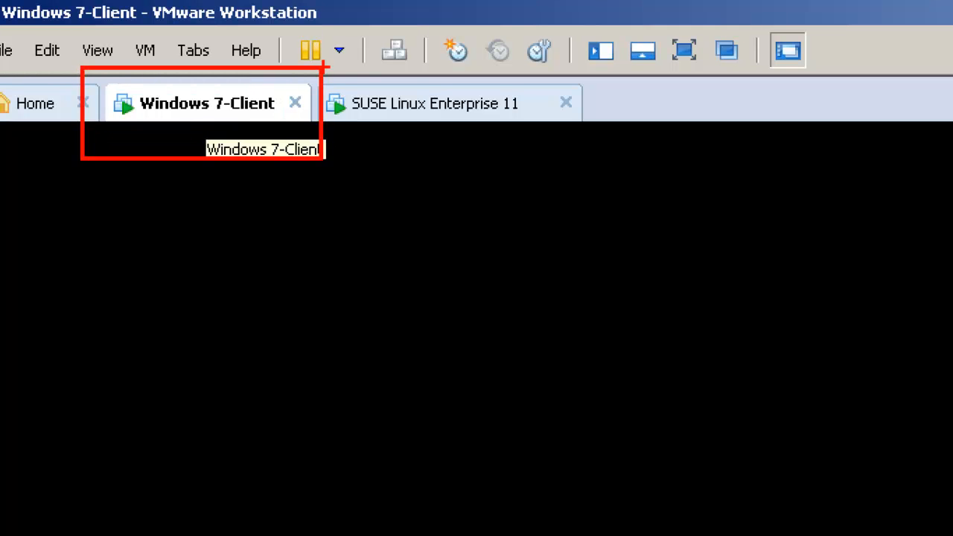
mouse_move(317, 68)
left_mouse_down()
mouse_move(600, 179)
mouse_move(583, 159)
mouse_move(592, 159)
left_mouse_up()
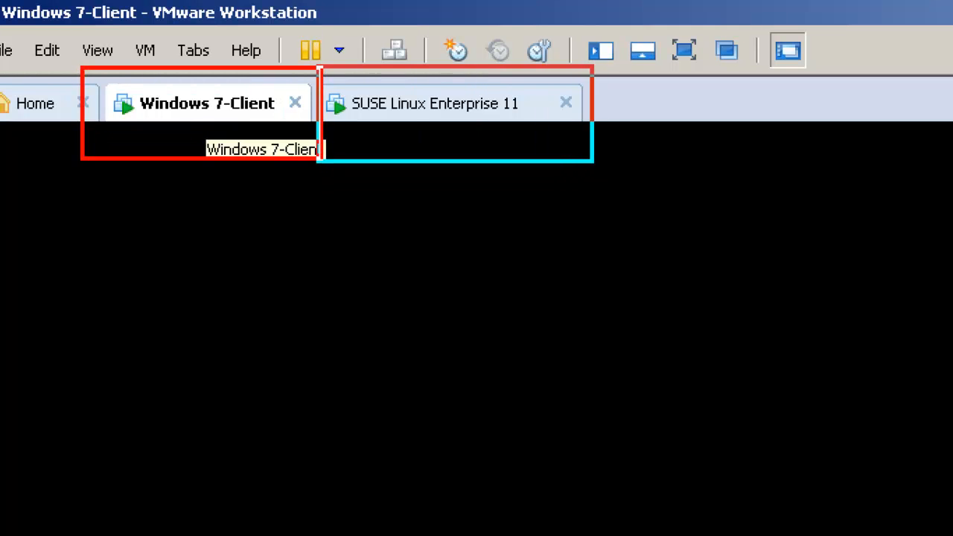
key("Escape")
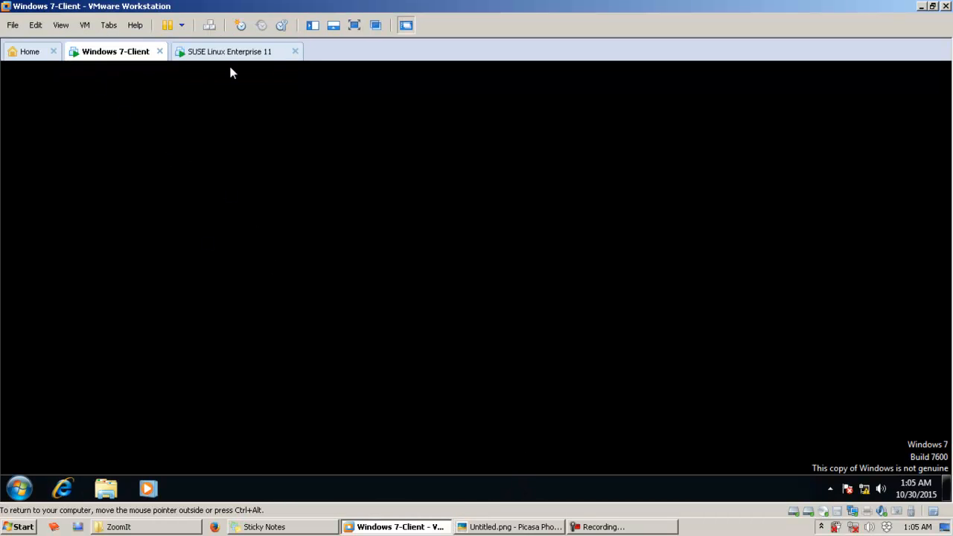
left_click(203, 54)
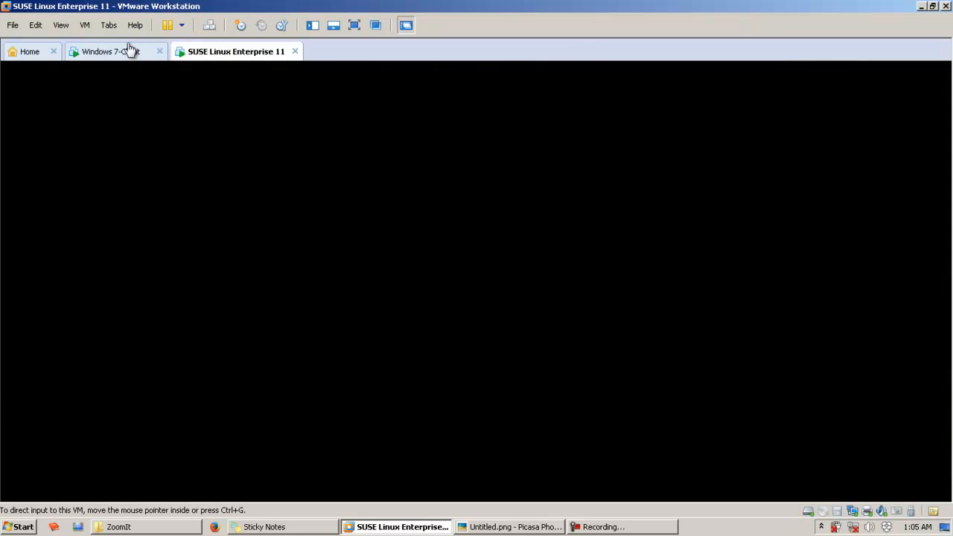
left_click(128, 51)
left_click(250, 55)
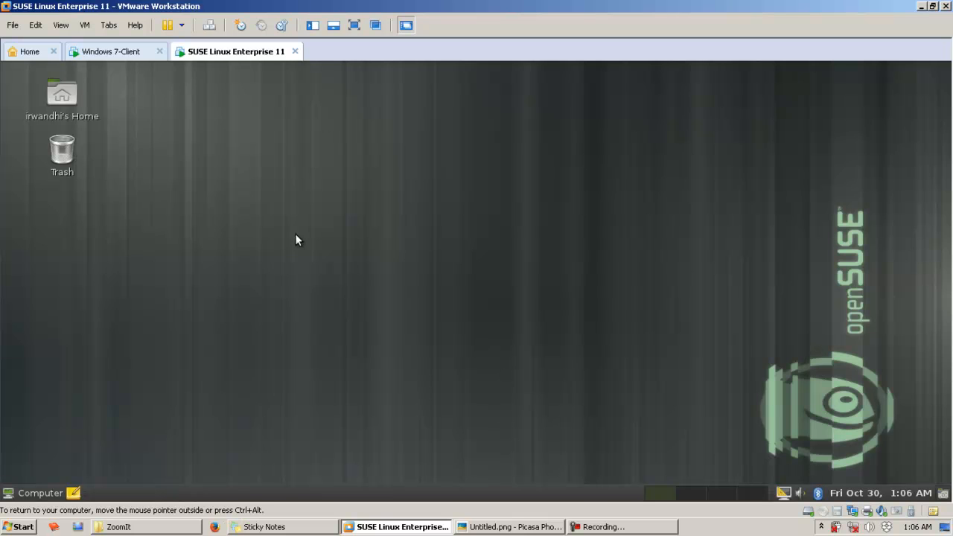
Step: View the network diagram Untitled.png in Picasa Photo Viewer and return to the Windows 7-Client machine in VMware Workstation
left_click(554, 526)
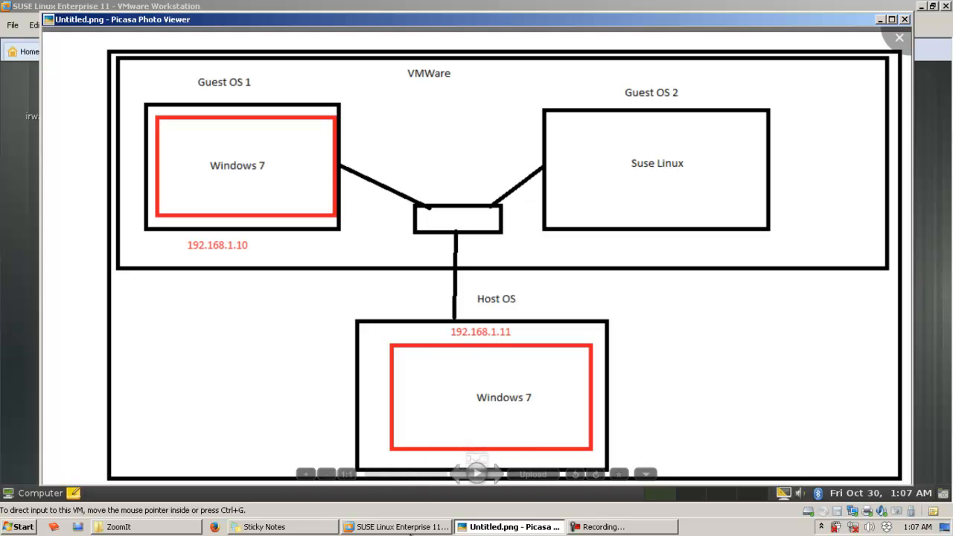
left_click(417, 527)
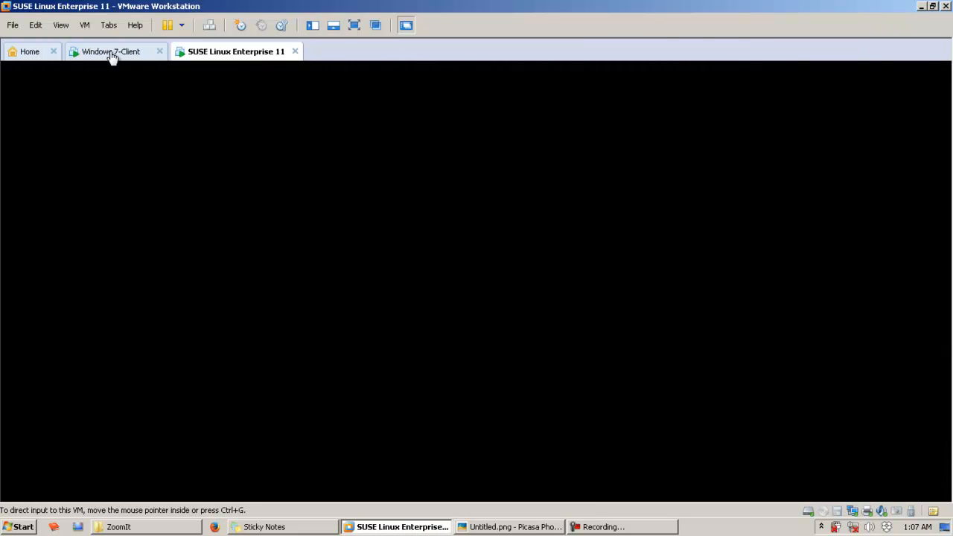
left_click(110, 52)
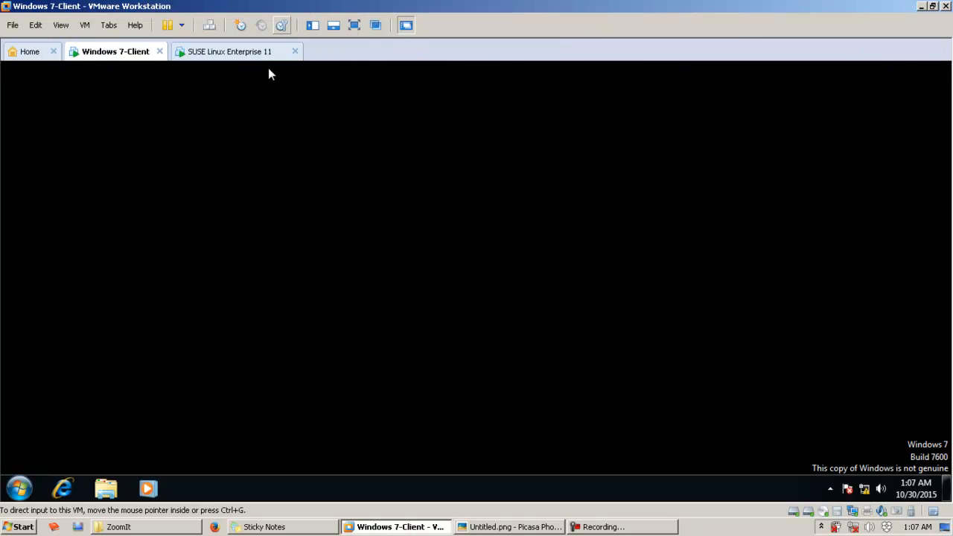
Step: Check the VMware Workstation version in its product information and close the dialog
left_click(134, 25)
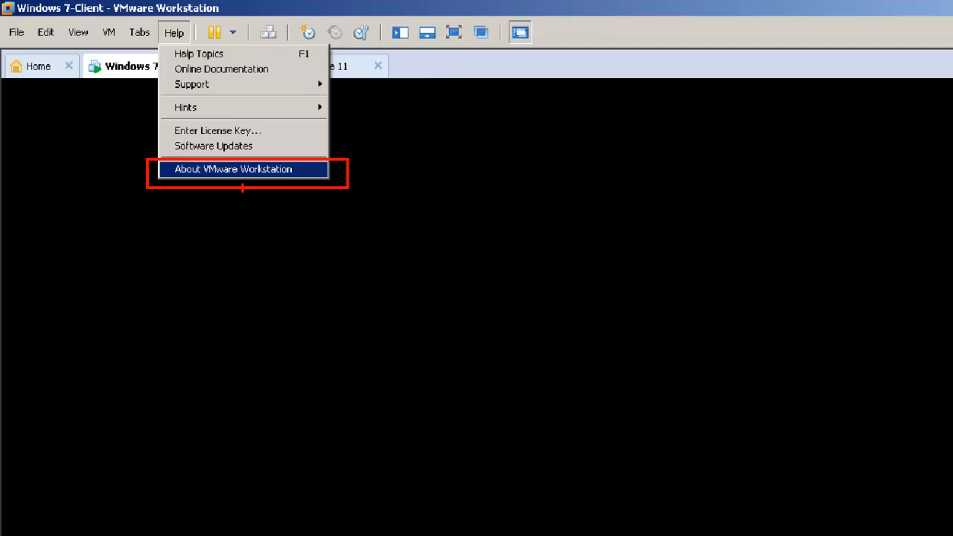
left_click(174, 32)
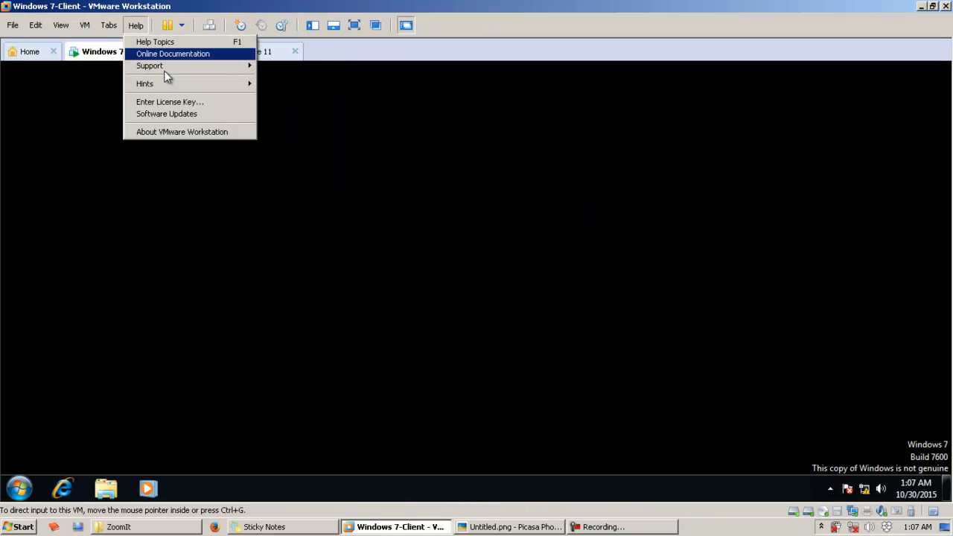
left_click(198, 133)
left_click_drag(488, 156, 392, 159)
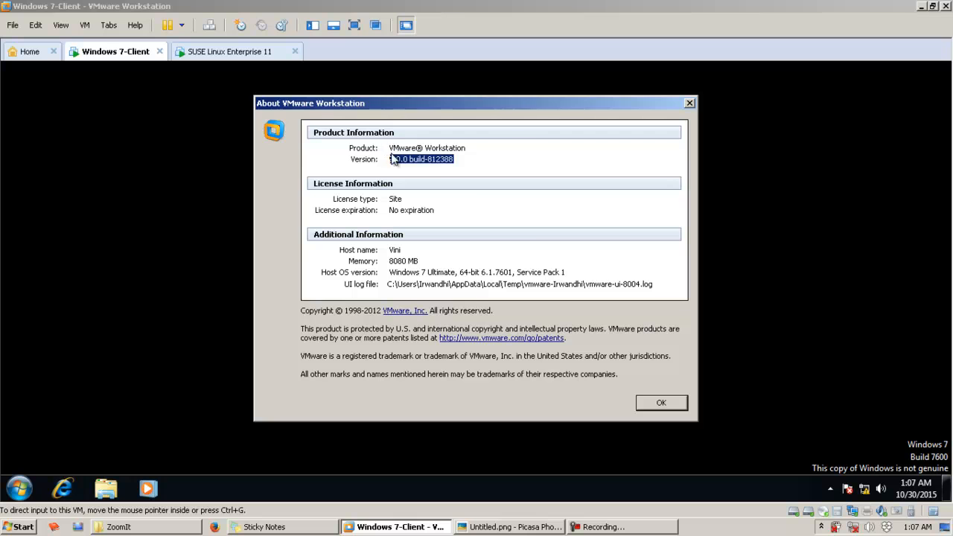
left_click(392, 159)
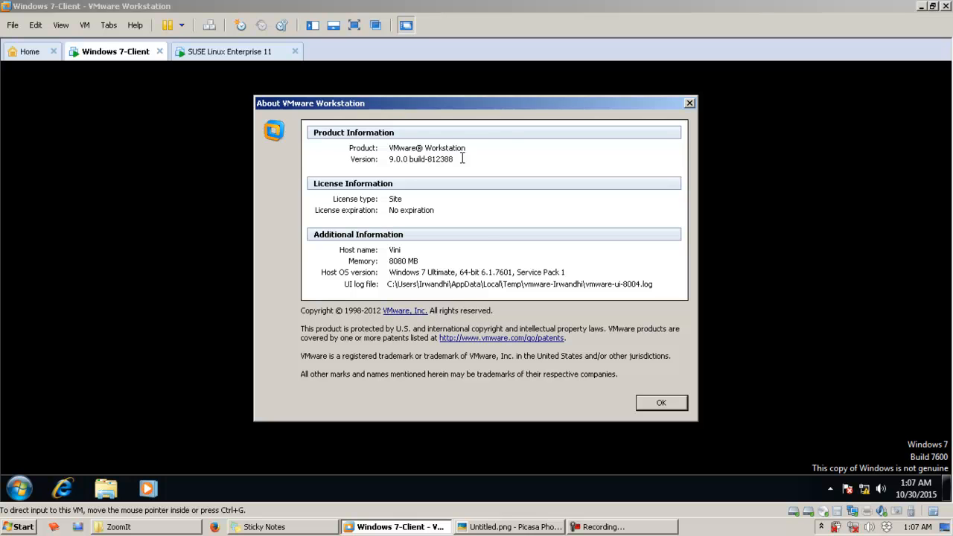
left_click(684, 406)
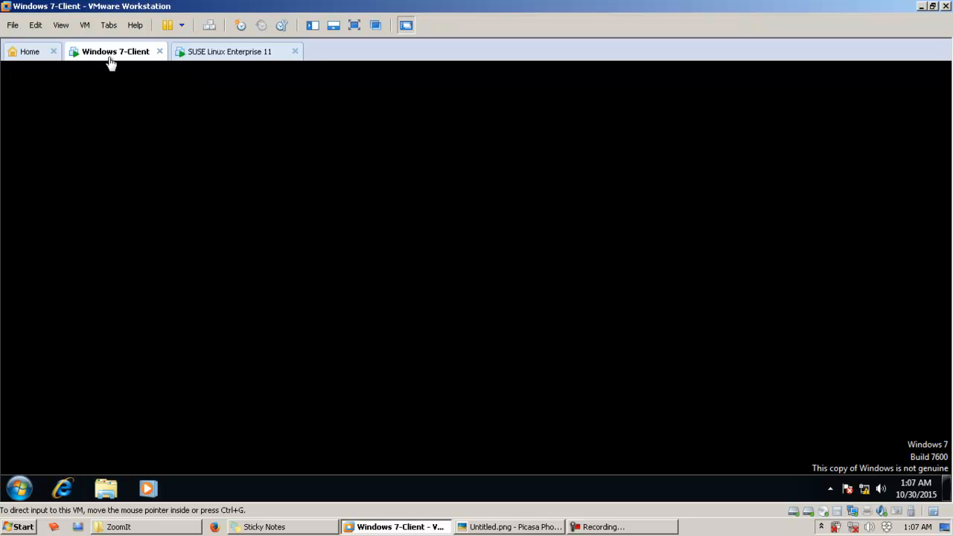
Step: Look at the host and guest layout in the Picasa network diagram again and return to VMware Workstation
left_click(514, 526)
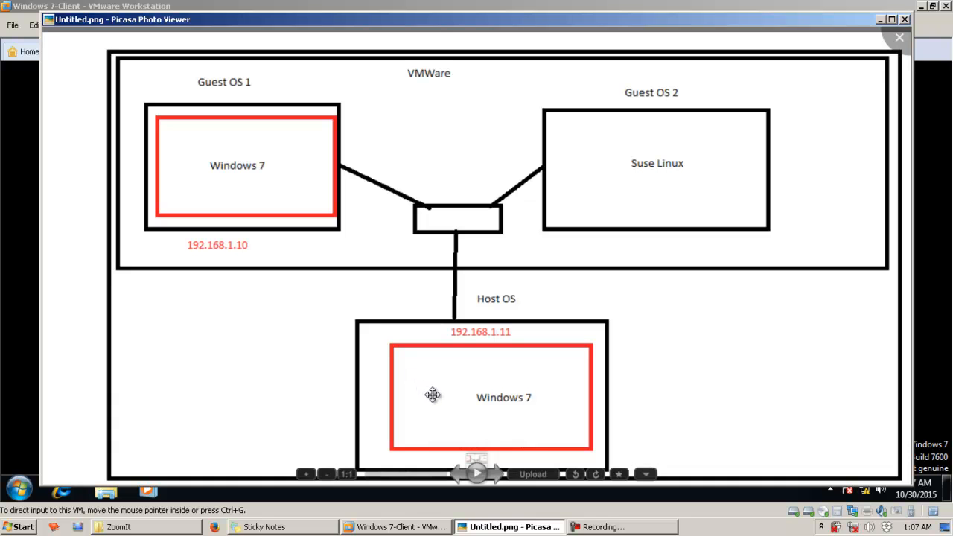
left_click(501, 527)
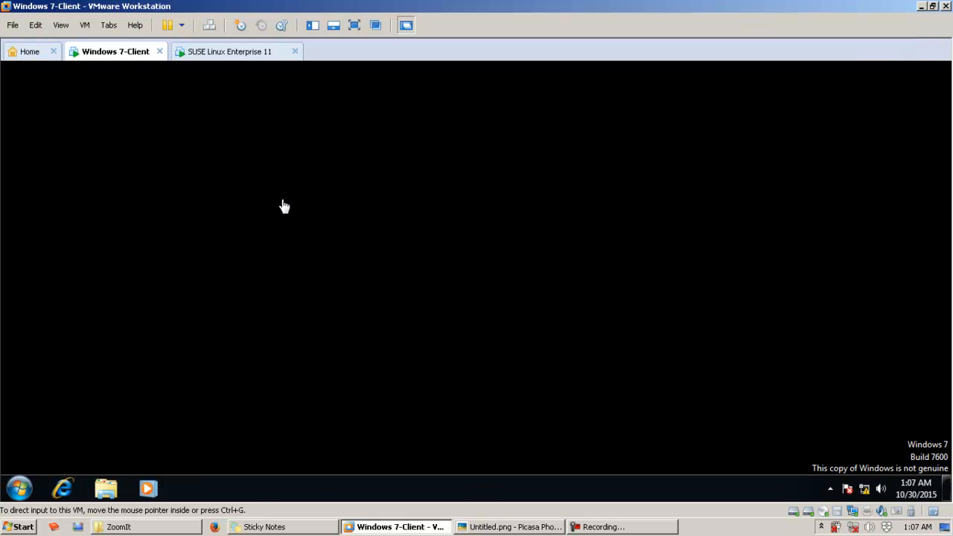
right_click(111, 58)
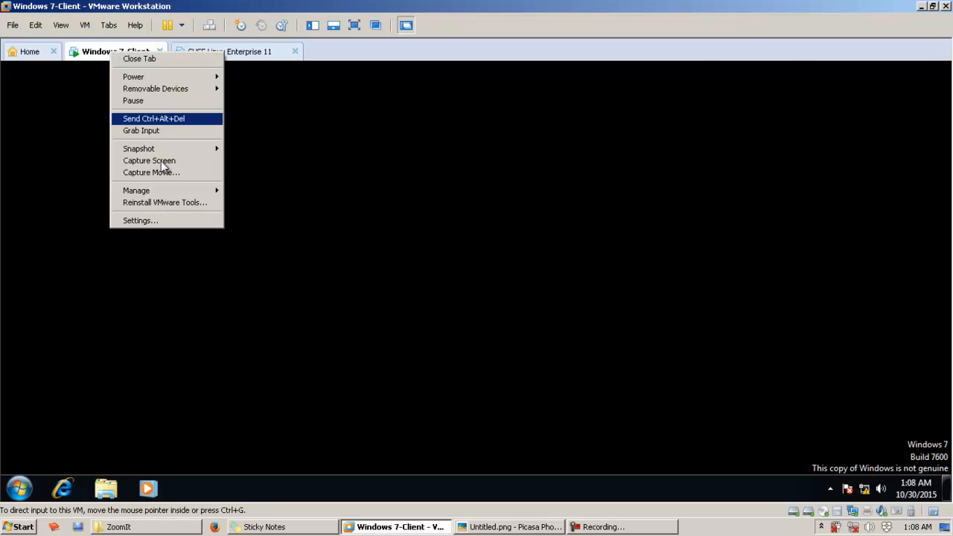
left_click_drag(162, 336, 492, 417)
key("Escape")
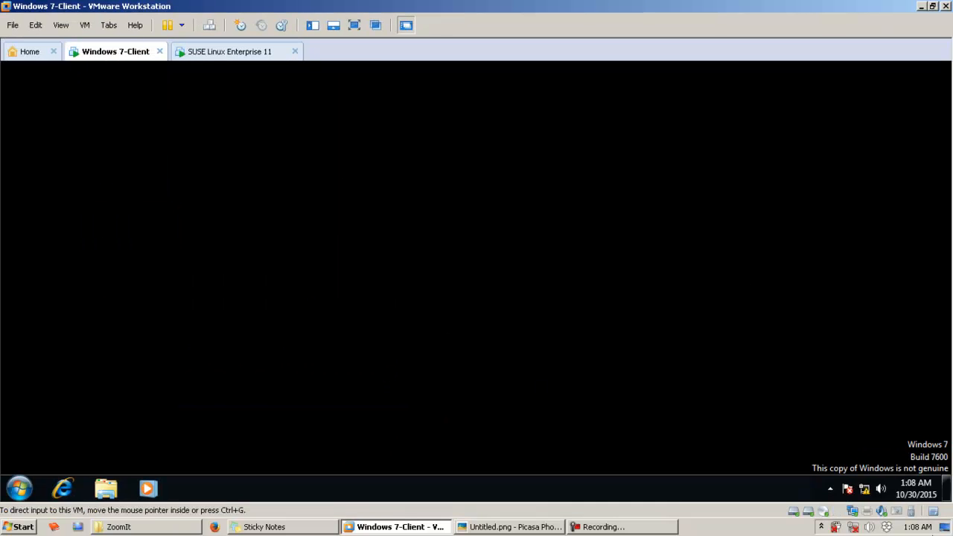
right_click(125, 49)
left_click(306, 258)
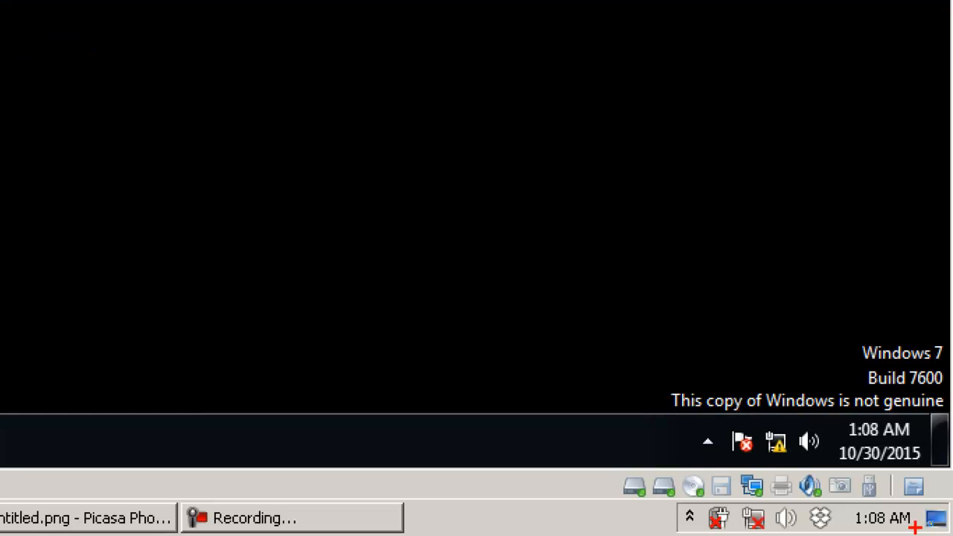
Step: Open the network adapter settings of the Windows 7-Client virtual machine and reposition the settings dialog
left_click_drag(721, 463, 790, 508)
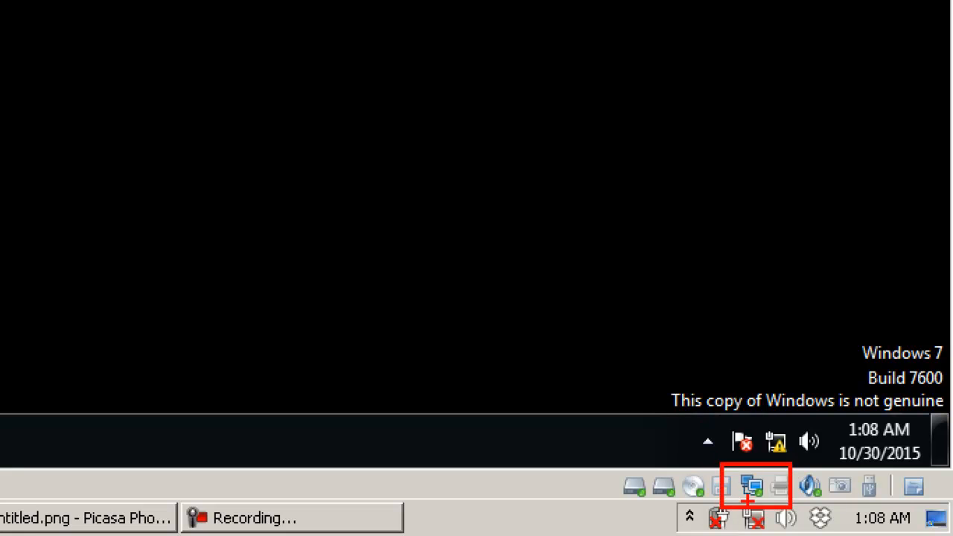
key("Escape")
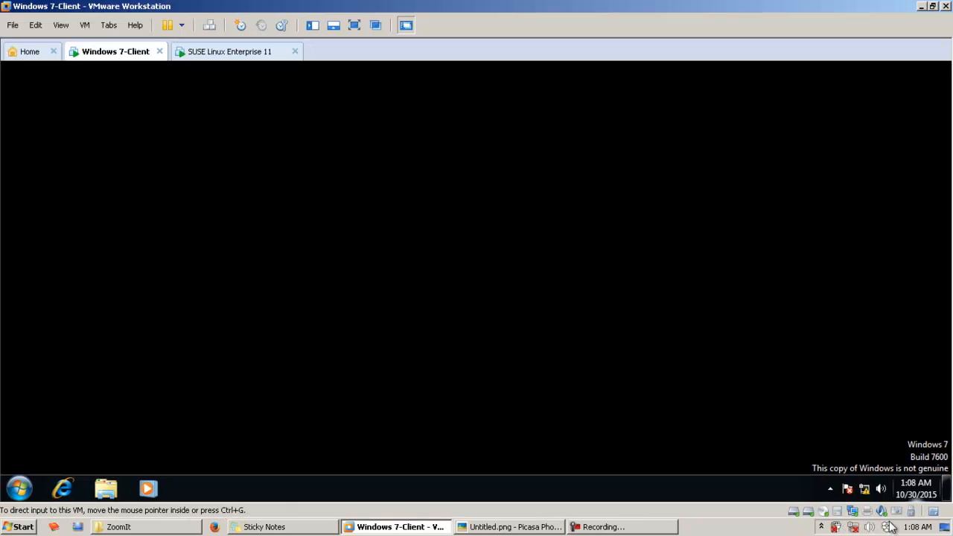
left_click(852, 512)
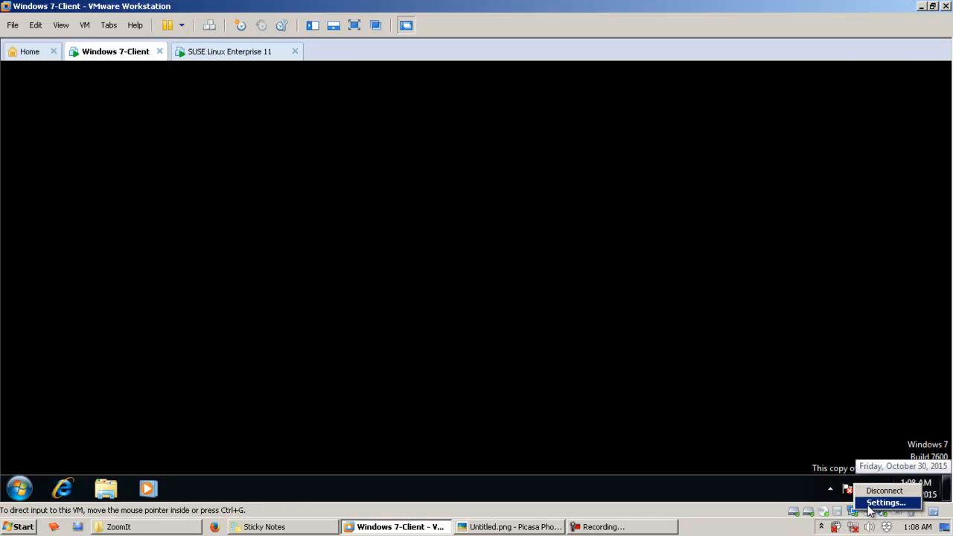
left_click(885, 502)
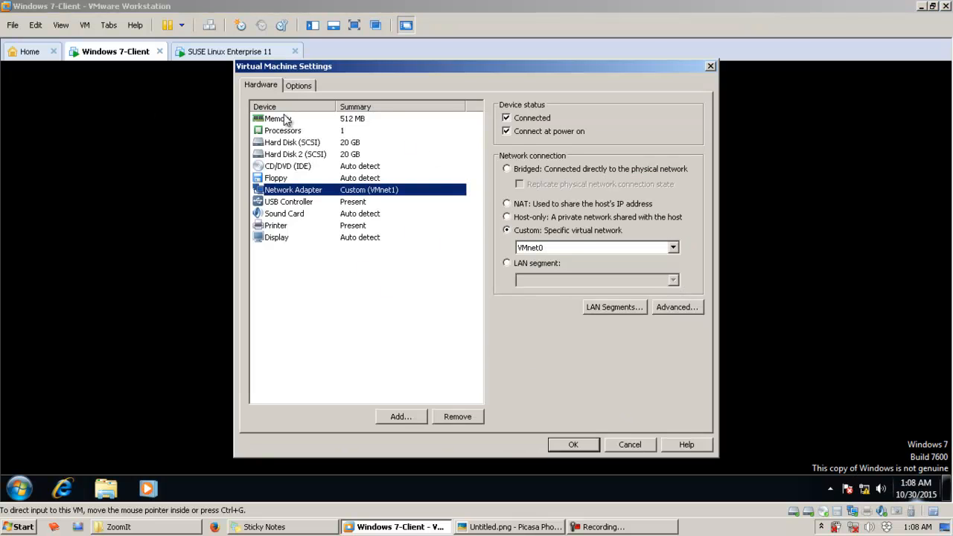
left_click_drag(380, 65, 329, 42)
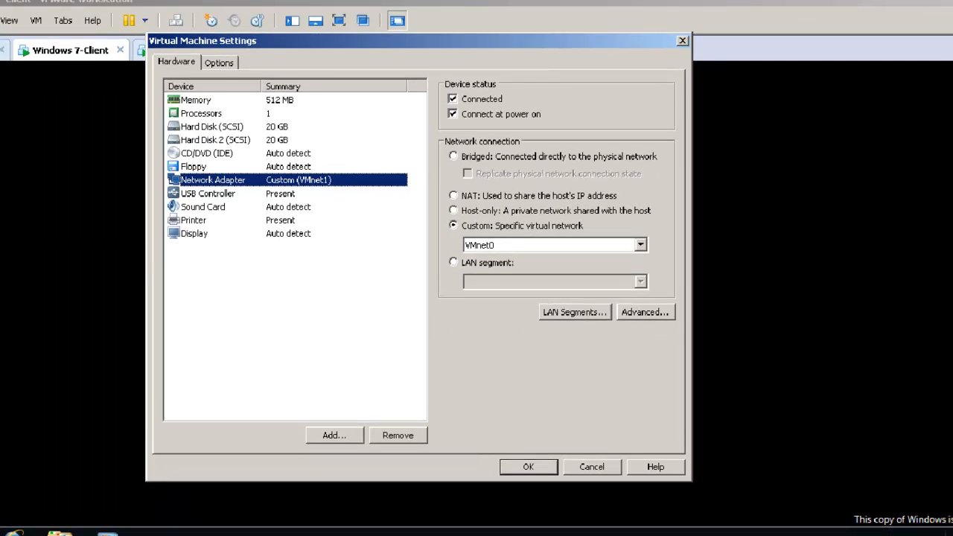
mouse_move(428, 125)
left_mouse_down()
mouse_move(632, 280)
mouse_move(686, 356)
left_mouse_up()
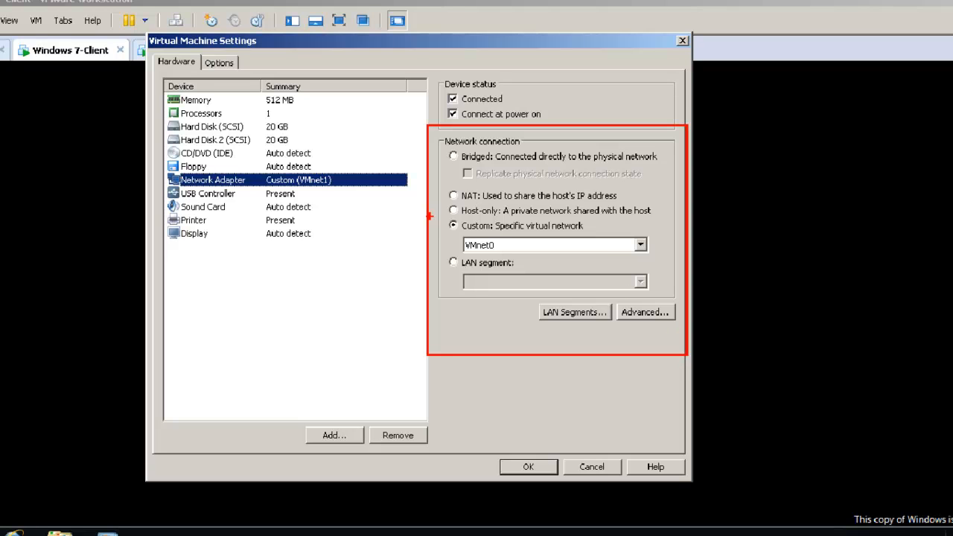
mouse_move(428, 214)
left_mouse_down()
mouse_move(558, 258)
mouse_move(667, 268)
mouse_move(696, 261)
mouse_move(682, 261)
left_mouse_up()
key("Escape")
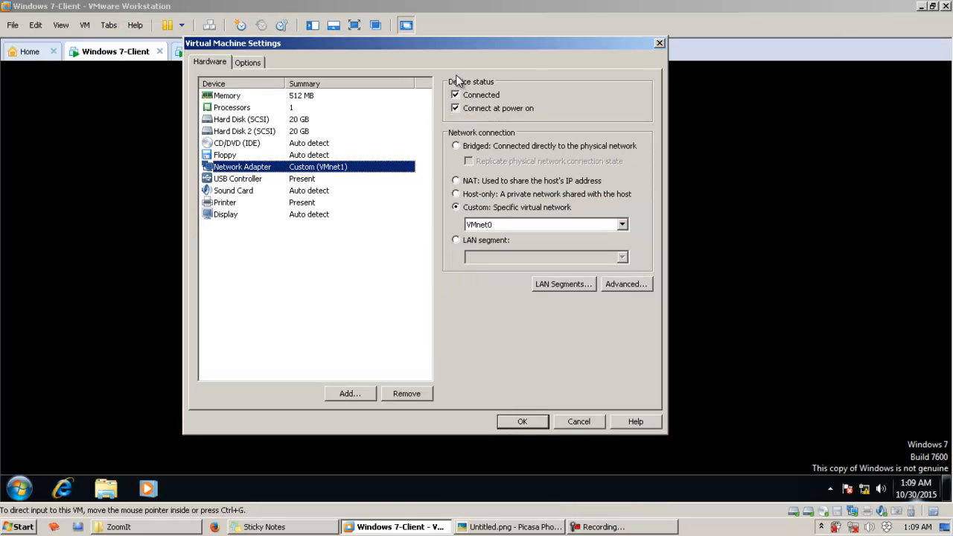
Step: Try the Bridged connection for the network adapter and switch back to the Custom specific virtual network option
left_click(492, 145)
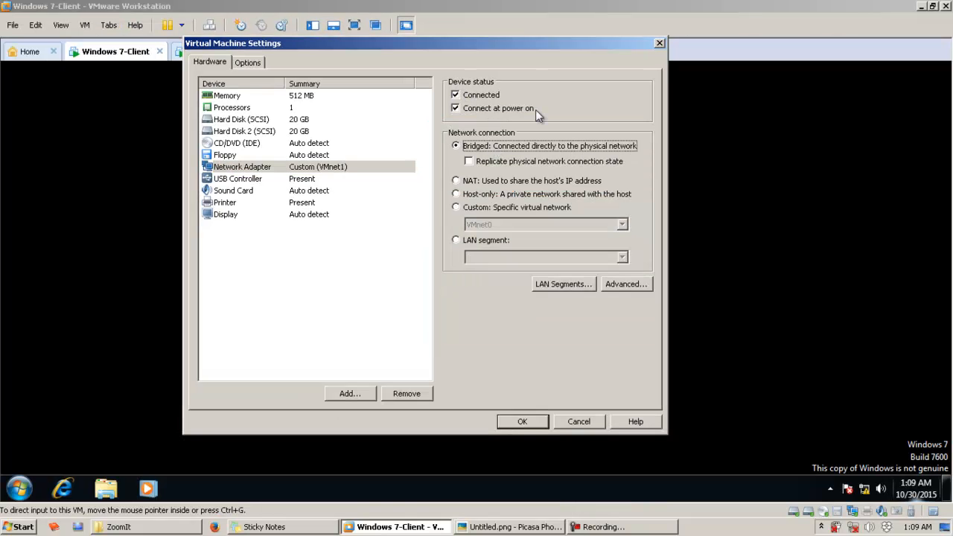
left_click(506, 208)
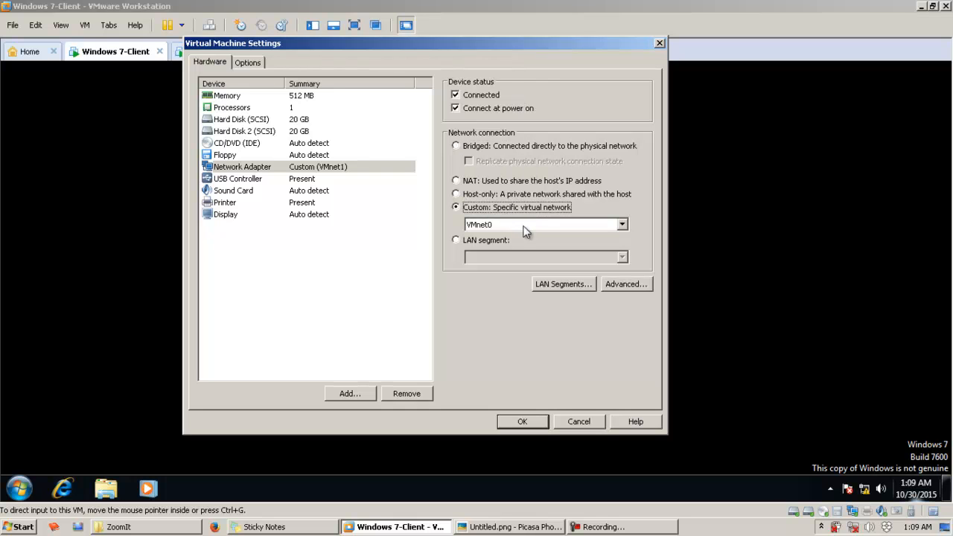
Step: Examine the virtual networks offered for the adapter's Custom specific virtual network option, keeping VMnet0 selected
left_click(490, 225)
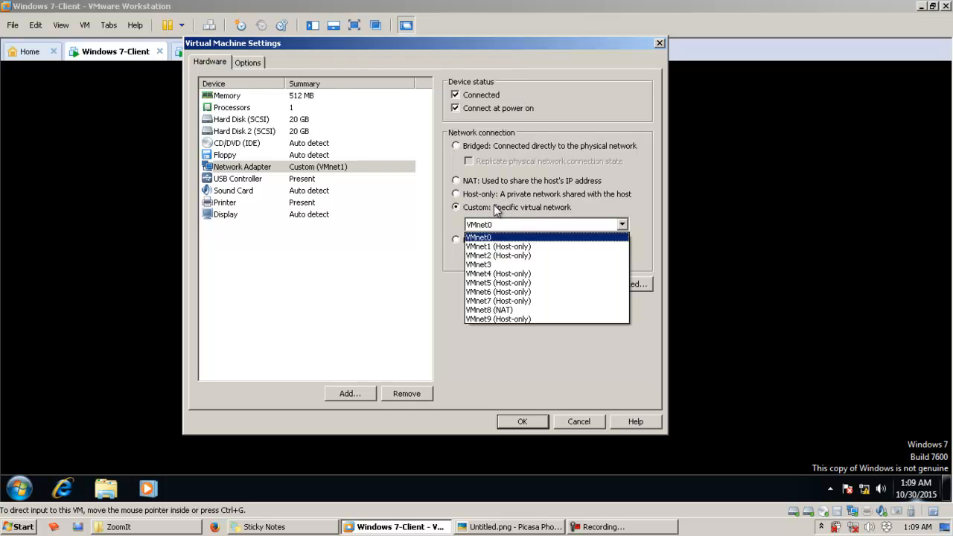
left_click(516, 211)
left_click(509, 209)
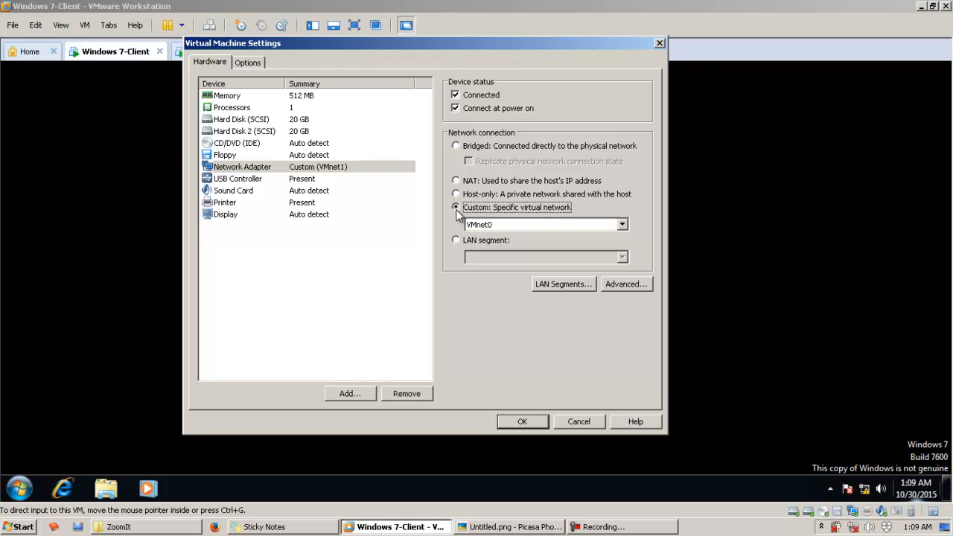
left_click(505, 223)
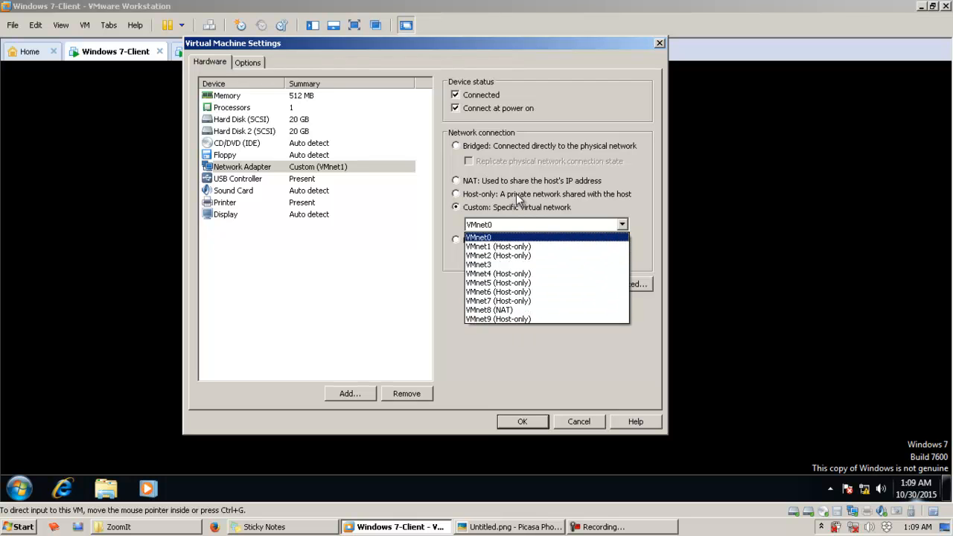
left_click(535, 208)
left_click(535, 207)
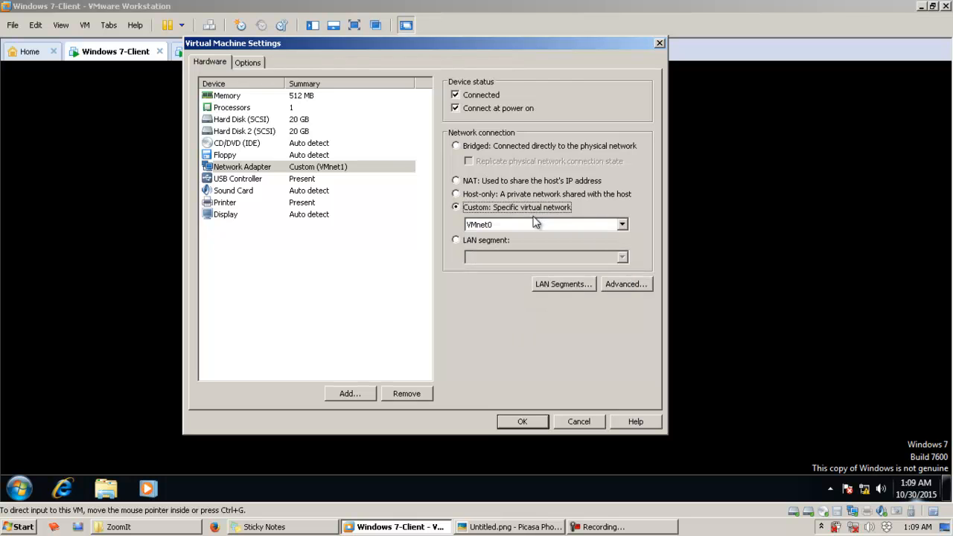
left_click(538, 226)
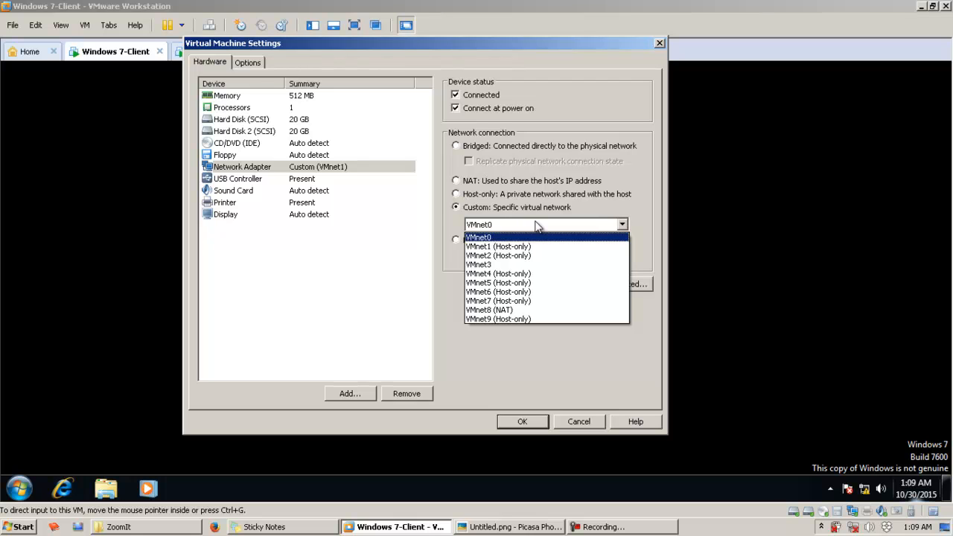
left_click(523, 209)
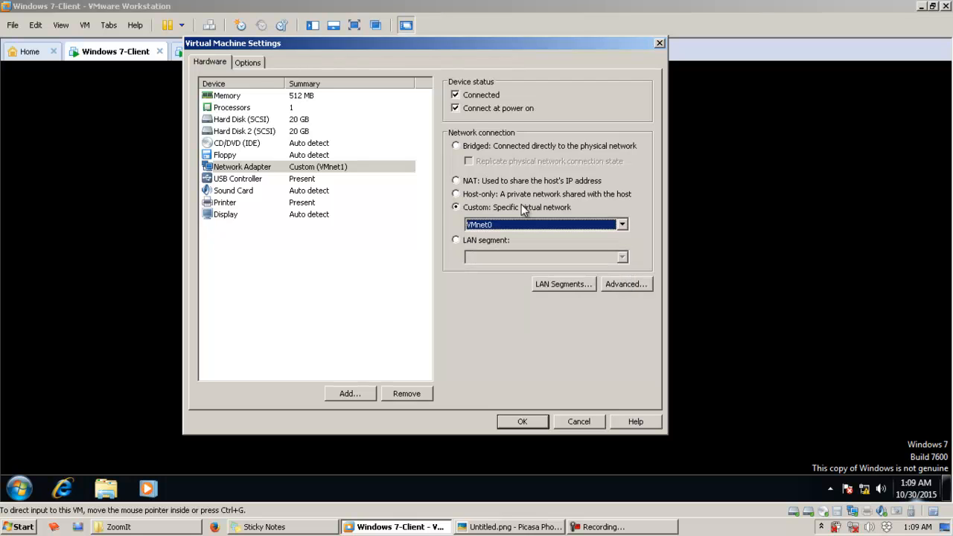
left_click(514, 226)
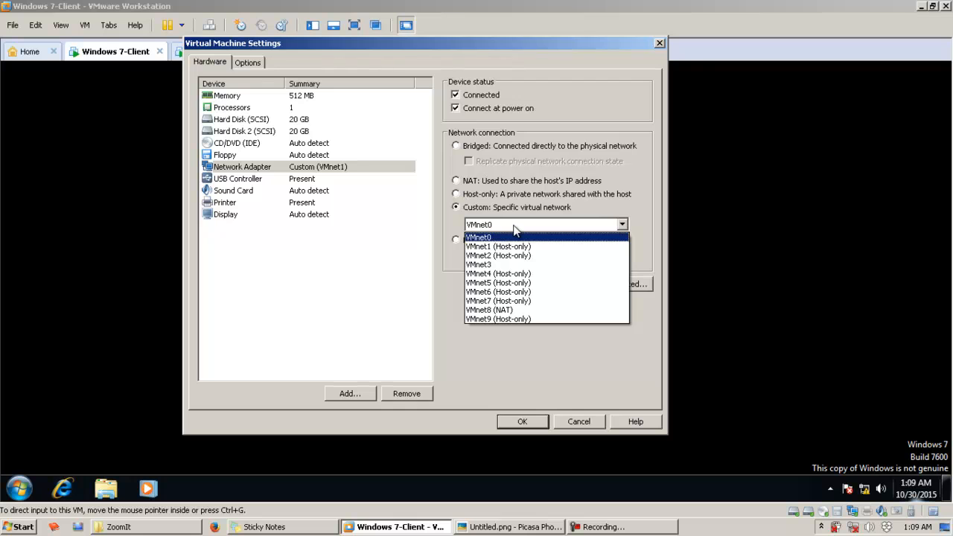
left_click(526, 211)
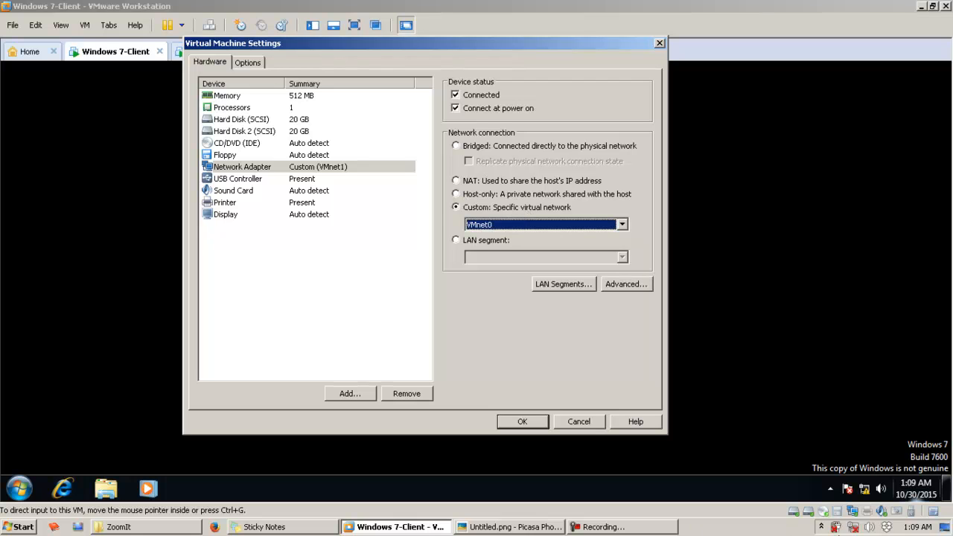
mouse_move(858, 531)
right_click(859, 530)
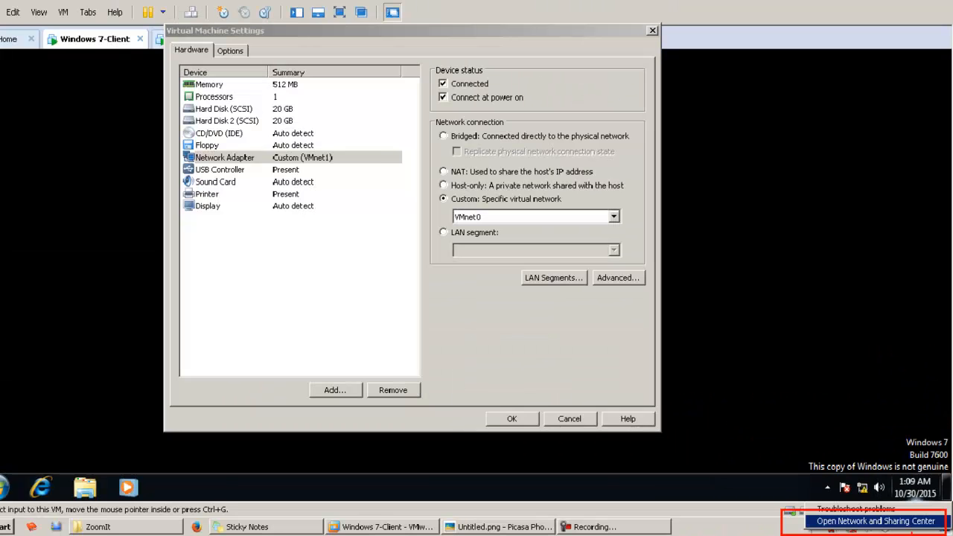
left_click(789, 510)
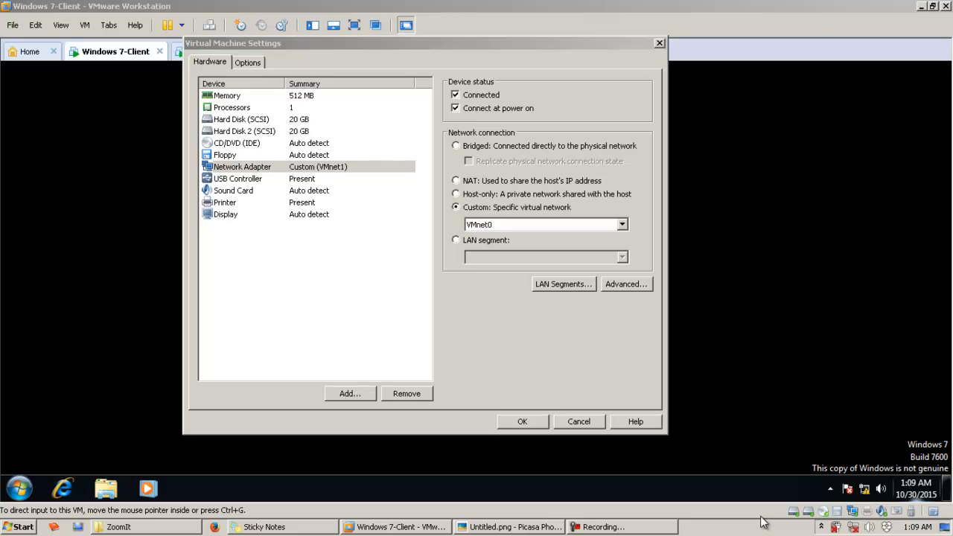
Step: Open the host's Network Connections window by running ncpa.cpl and reposition it over the virtual machine settings
key("super+r")
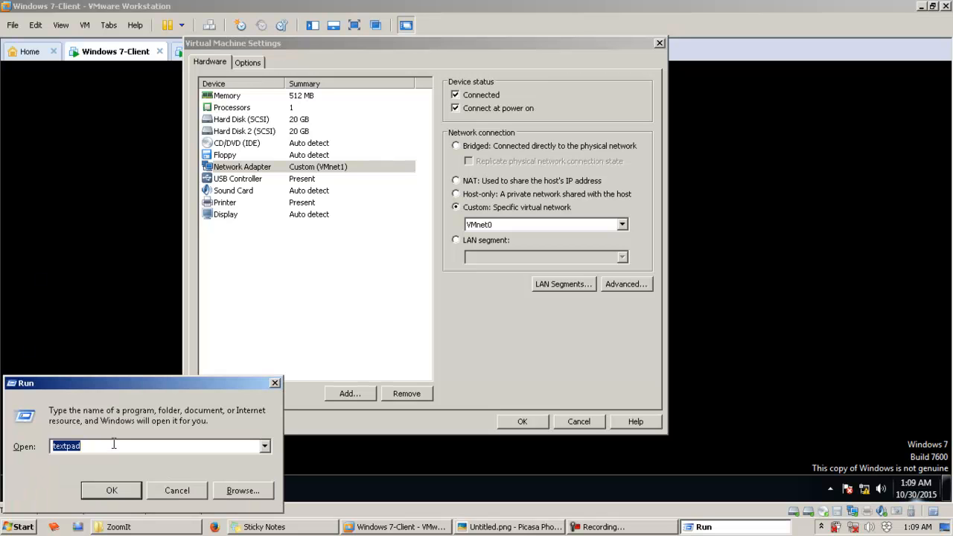
type("ncpa.cpl")
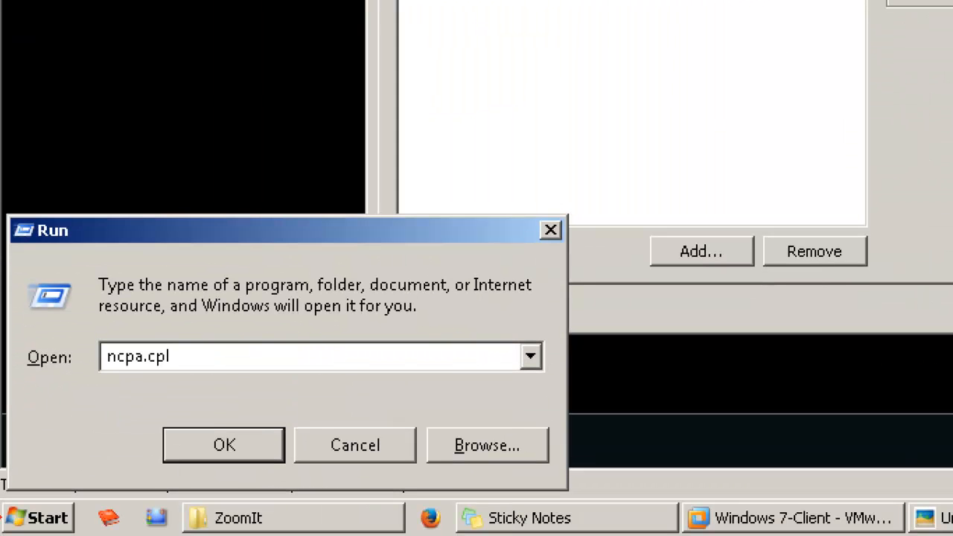
left_click_drag(22, 434, 118, 458)
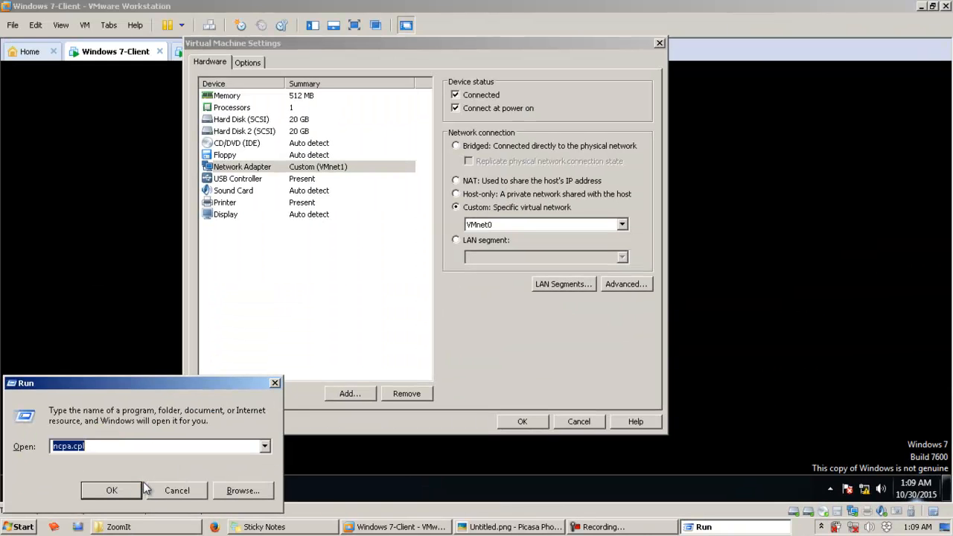
key("Return")
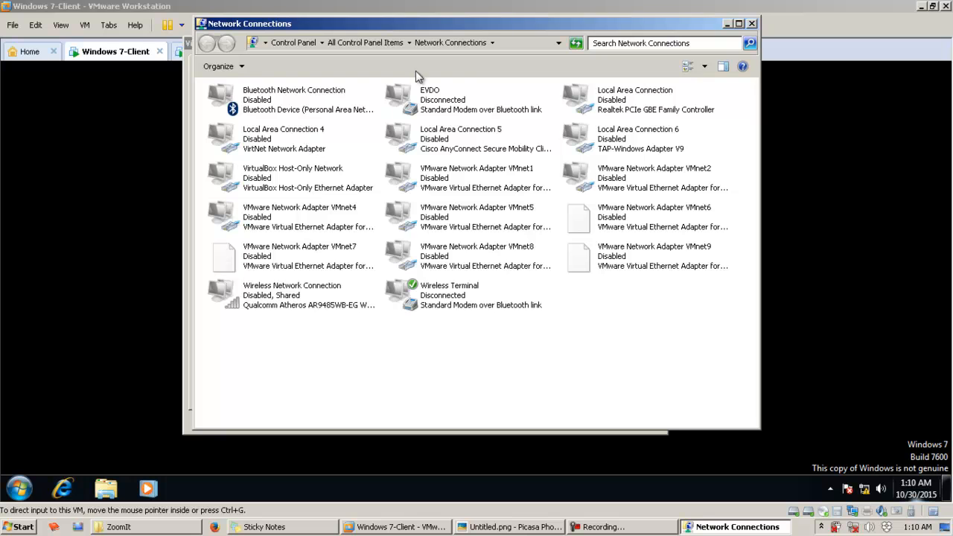
left_click_drag(459, 33, 466, 64)
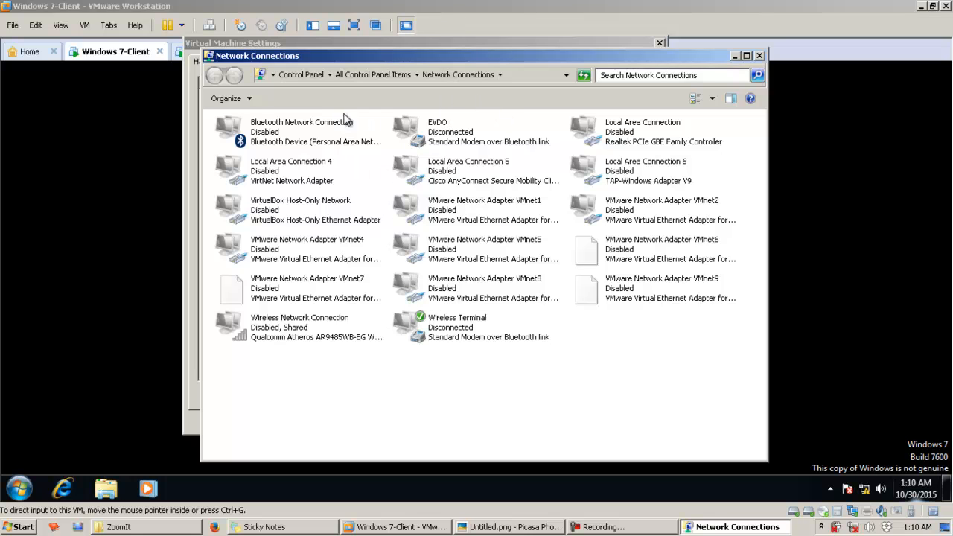
Step: Select the VMware network adapters VMnet1, VMnet2, VMnet4, VMnet5, VMnet6, VMnet8 and VMnet9 together in Network Connections
left_click(446, 215)
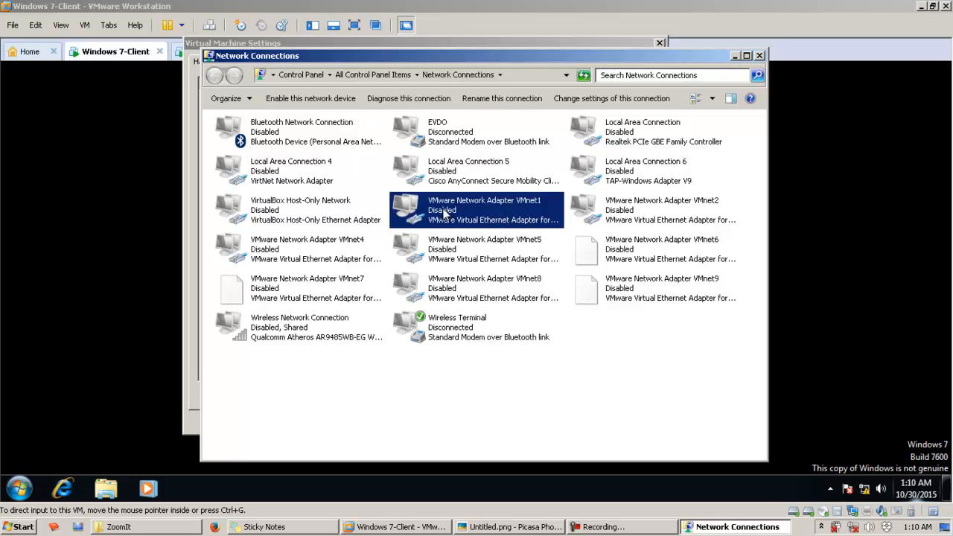
left_click(621, 212, "ctrl")
left_click(305, 251, "ctrl")
left_click(452, 253, "ctrl")
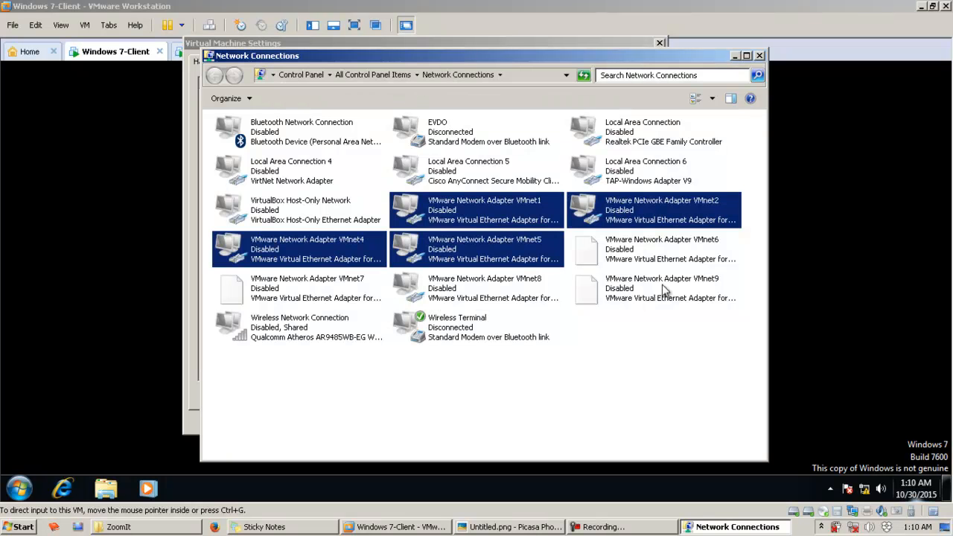
left_click(644, 258, "ctrl")
left_click(480, 296, "ctrl")
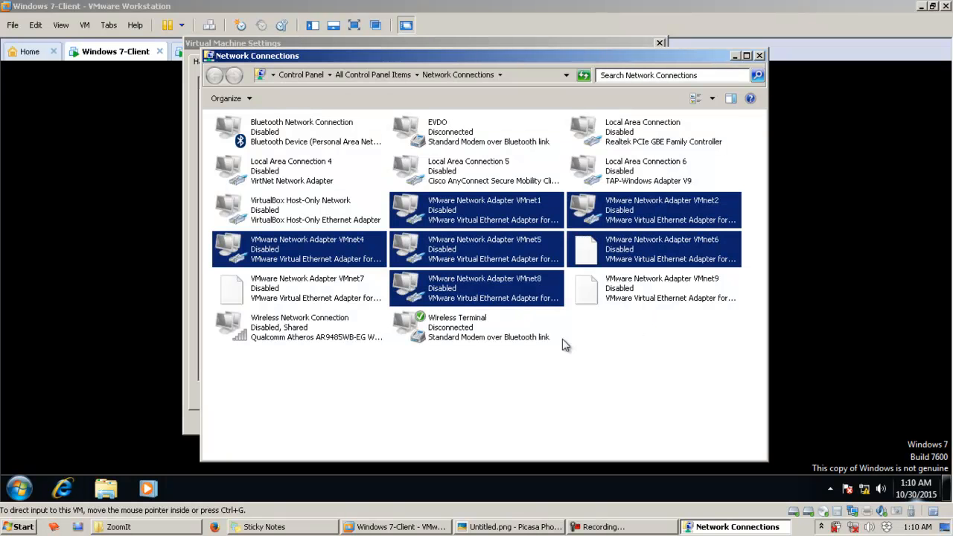
left_click(631, 290, "ctrl")
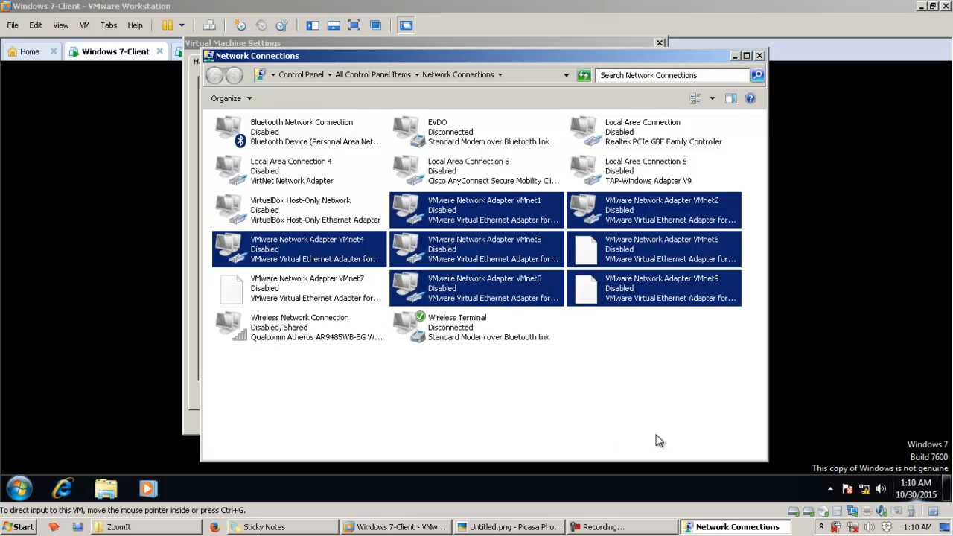
Step: Return to the virtual machine settings and look at the VMnet1 (Host-only) entry among the custom virtual networks
left_click(405, 527)
left_click(532, 224)
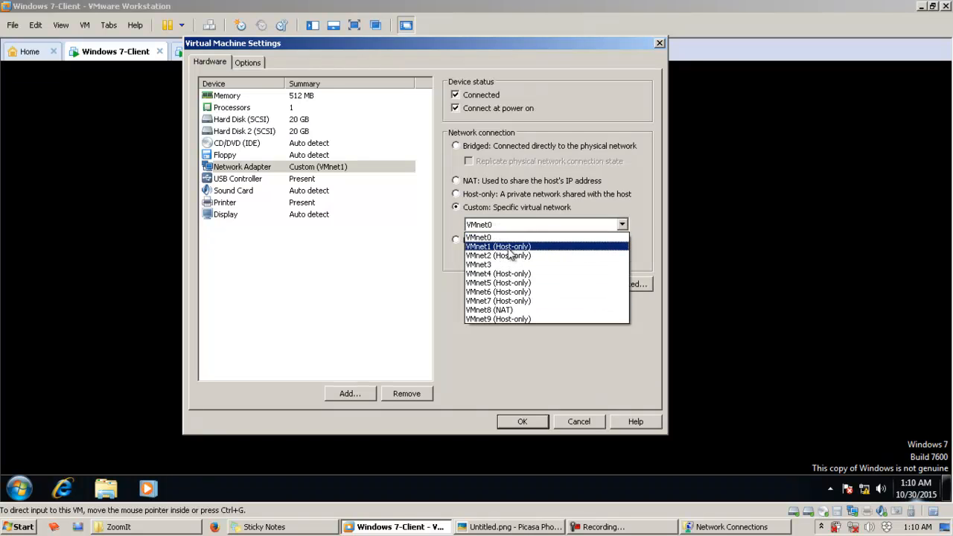
key("ctrl+1")
mouse_move(446, 255)
left_mouse_down()
mouse_move(600, 297)
mouse_move(647, 289)
left_mouse_up()
key("Escape")
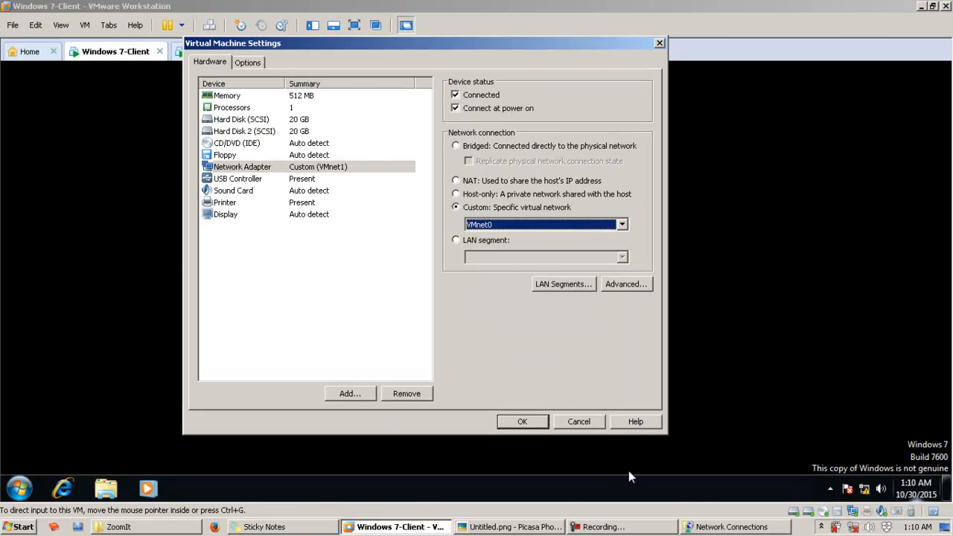
Step: Enable the VMware Network Adapter VMnet1 in the host's Network Connections
left_click(720, 527)
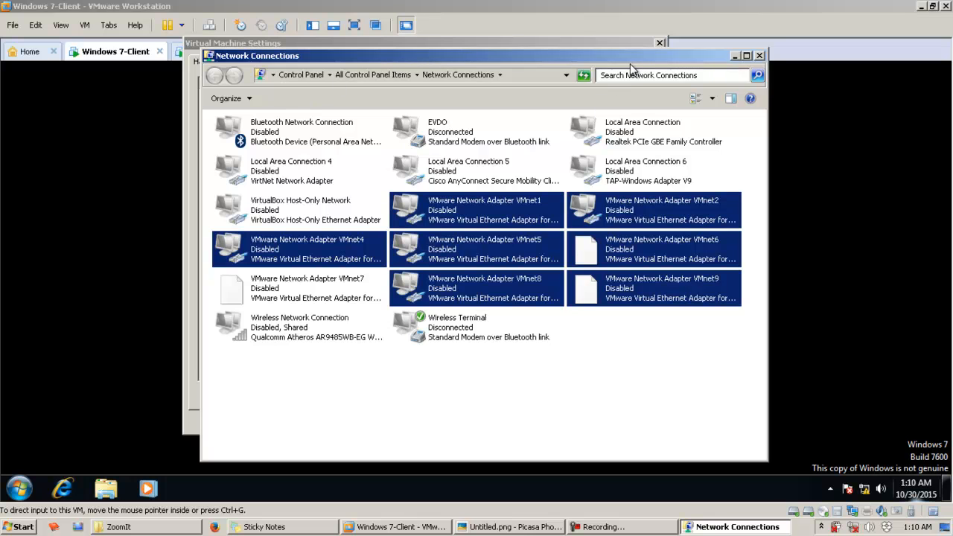
left_click(510, 213)
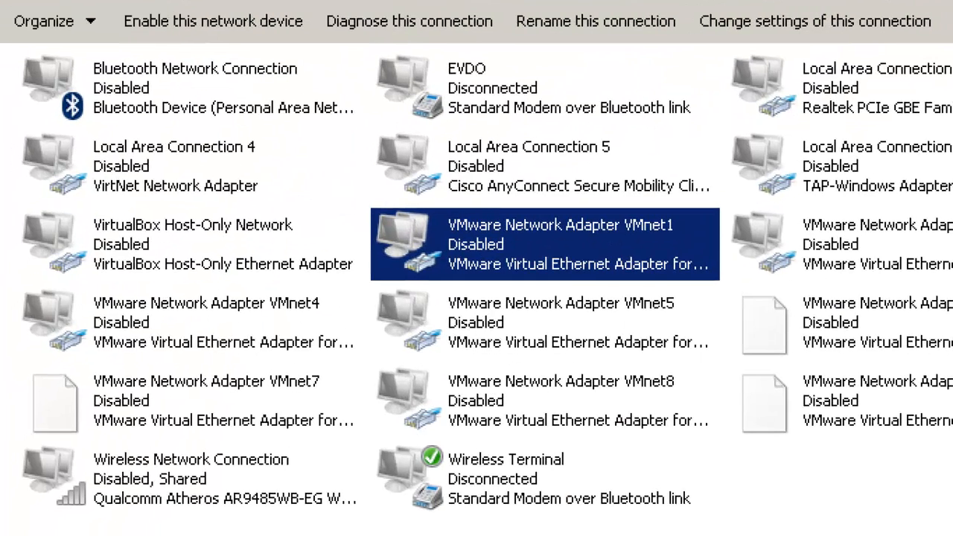
mouse_move(333, 189)
left_mouse_down()
mouse_move(759, 276)
mouse_move(742, 292)
left_mouse_up()
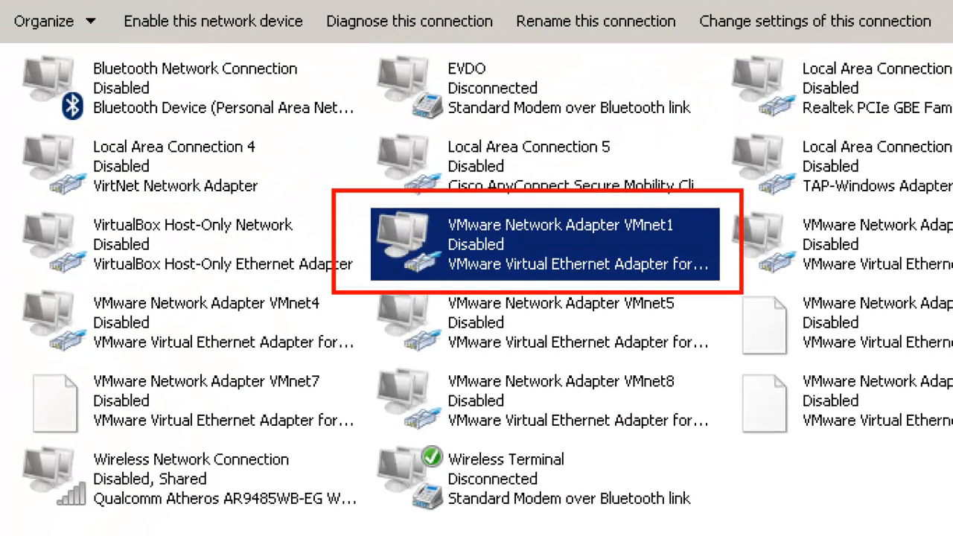
key("Escape")
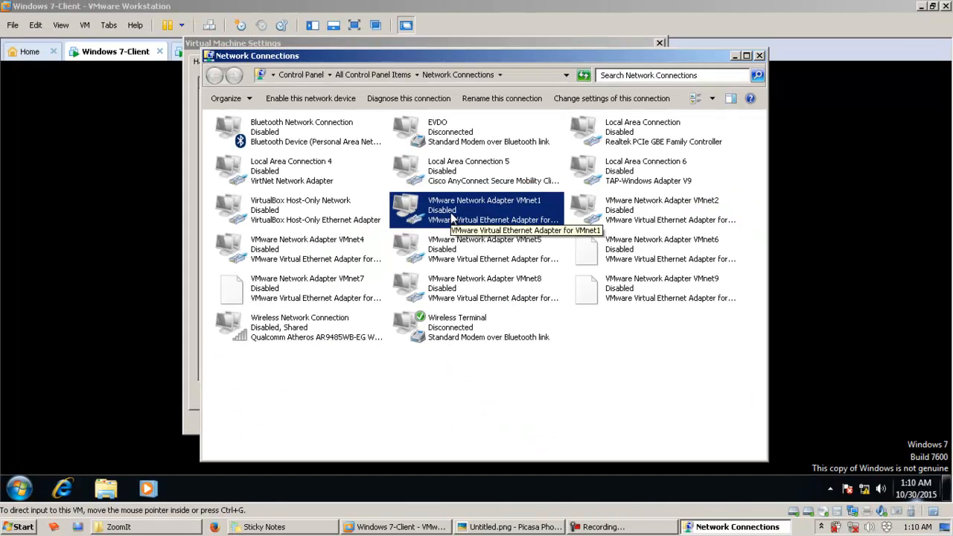
right_click(451, 216)
left_click(466, 220)
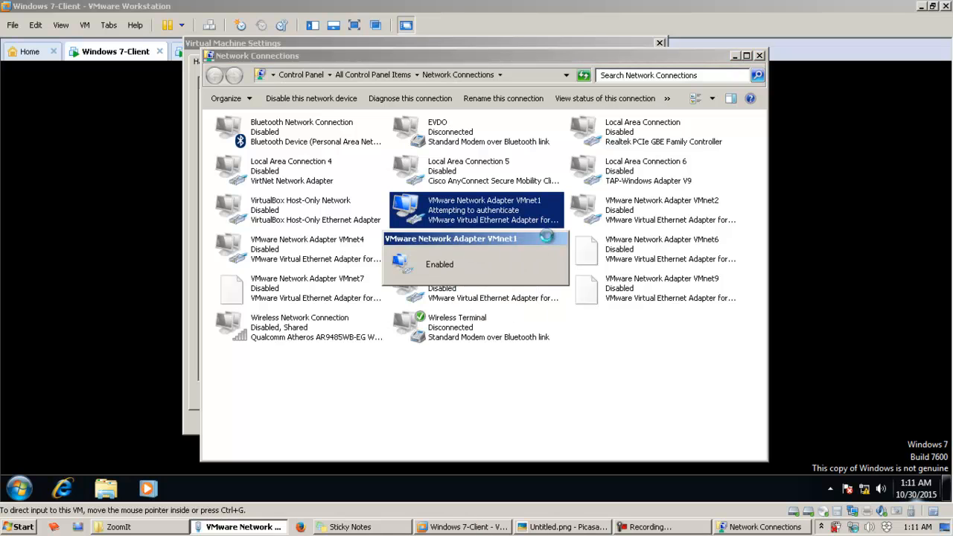
key("ctrl+1")
left_click(383, 186)
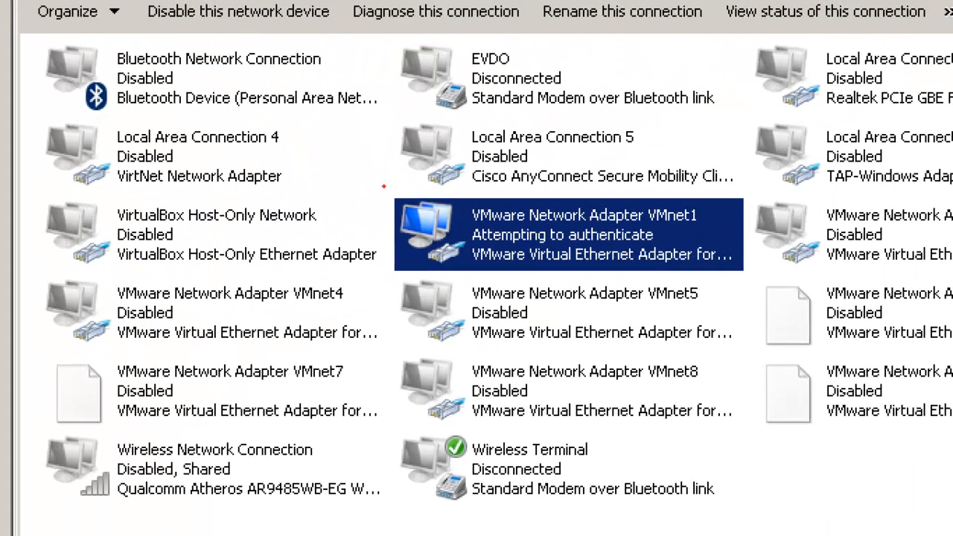
mouse_move(377, 181)
left_mouse_down()
mouse_move(847, 287)
mouse_move(763, 301)
mouse_move(760, 286)
left_mouse_up()
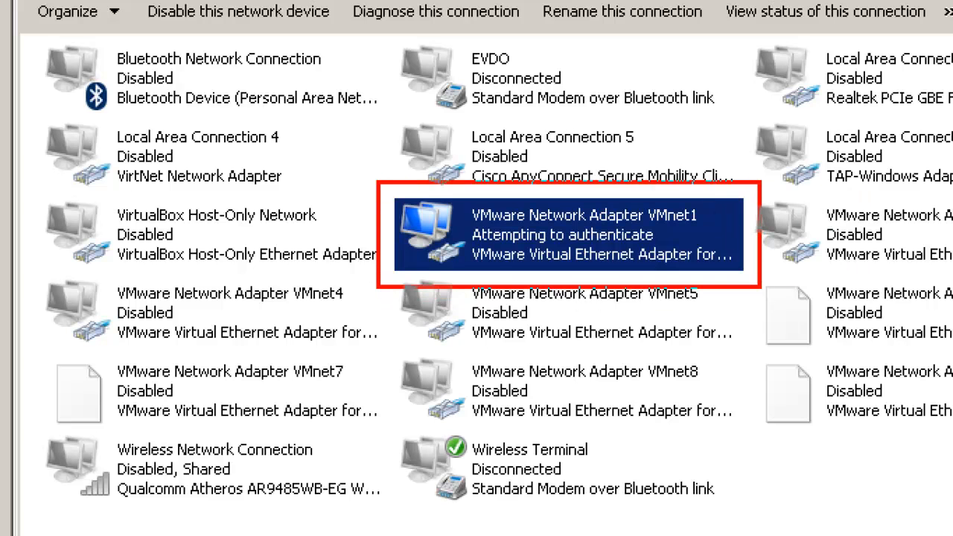
key("Escape")
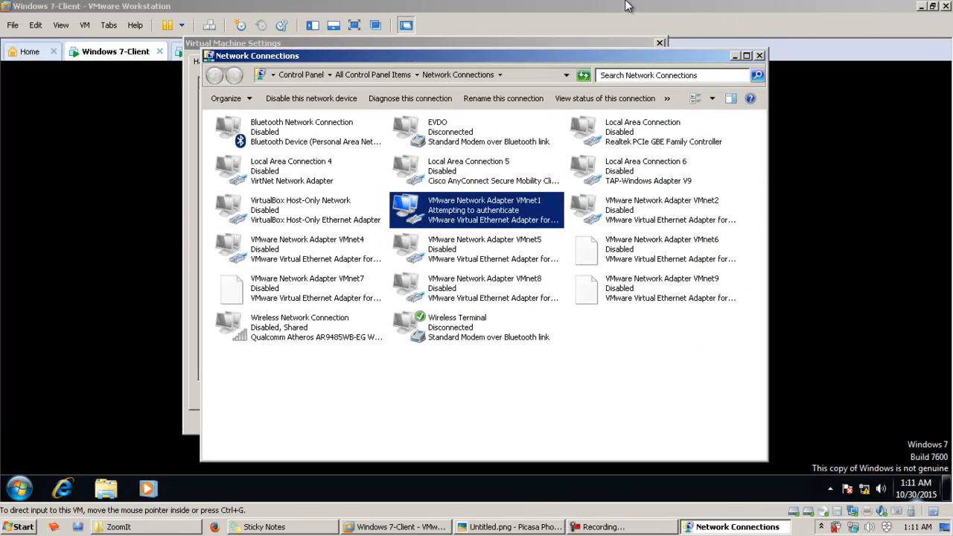
Step: Compare the custom virtual network choice in the virtual machine settings with the host's VMnet1 adapter in Network Connections
left_click(365, 38)
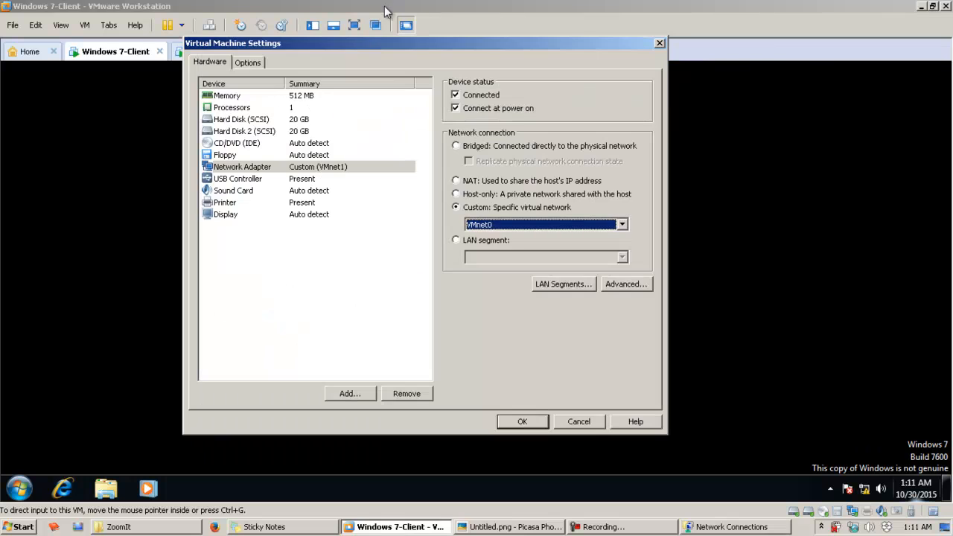
left_click(585, 225)
left_click(563, 240)
left_click(713, 528)
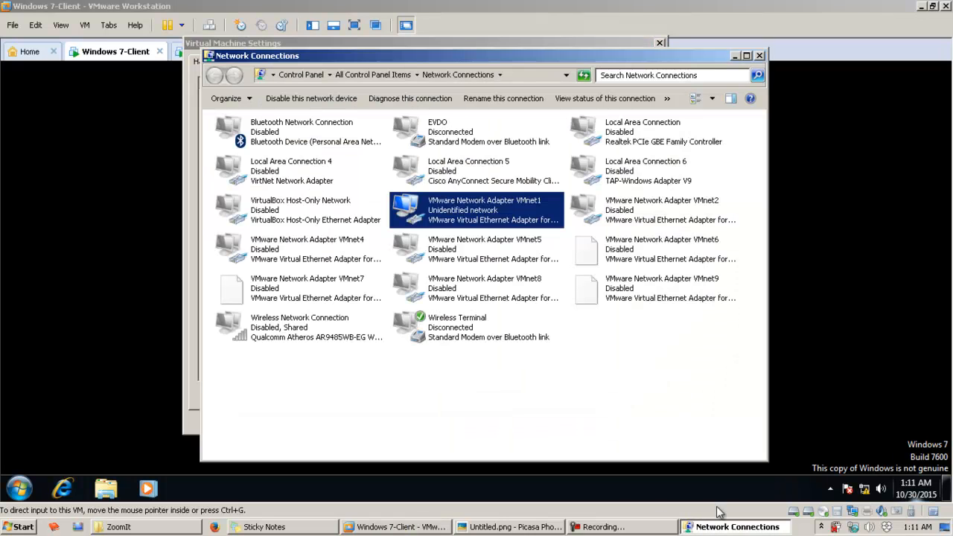
left_click_drag(442, 53, 477, 47)
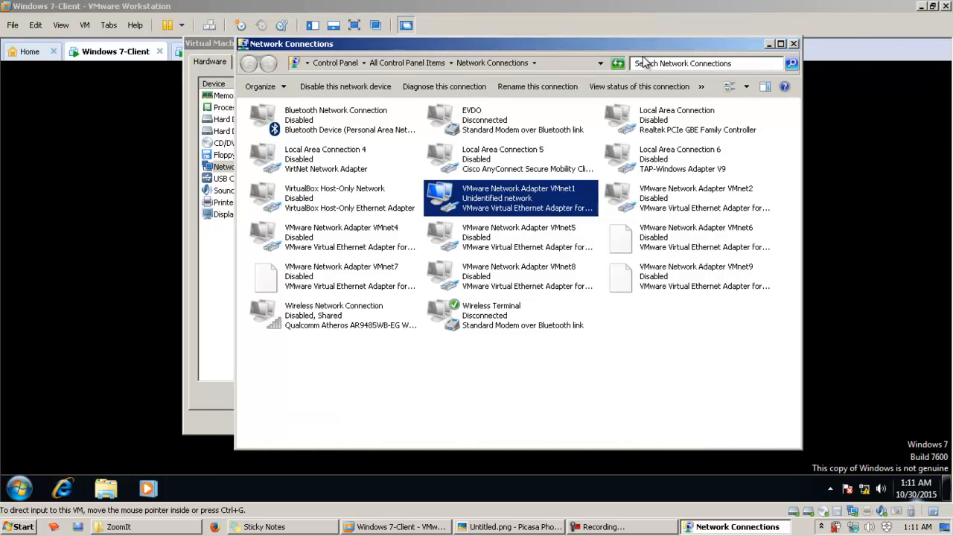
Step: Set the Windows 7-Client network adapter's custom virtual network to VMnet2 (Host-only)
left_click(521, 6)
left_click(521, 224)
left_click(512, 255)
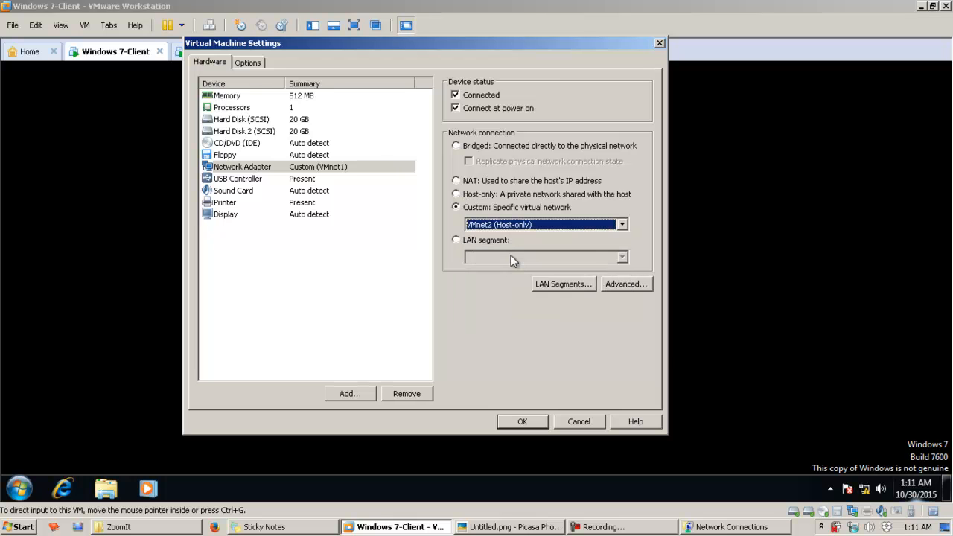
Step: Switch to Network Connections and select the VMware Network Adapter VMnet2 that matches the chosen virtual network
left_click(726, 526)
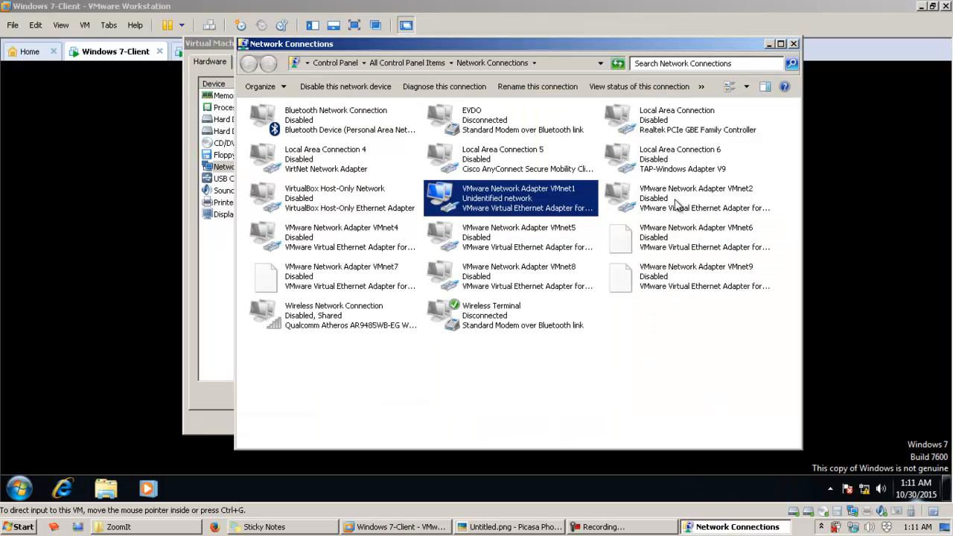
left_click(675, 200)
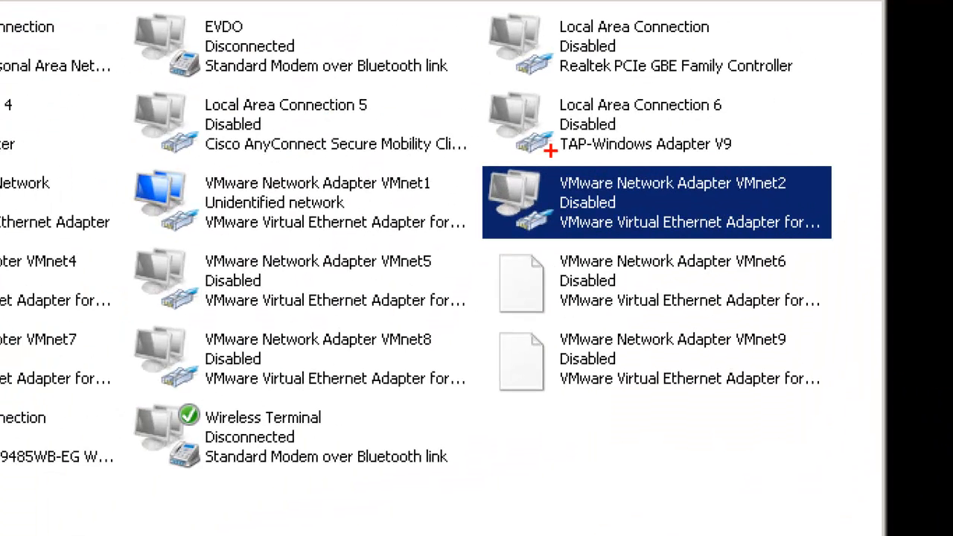
mouse_move(463, 155)
left_mouse_down()
mouse_move(804, 263)
mouse_move(866, 253)
left_mouse_up()
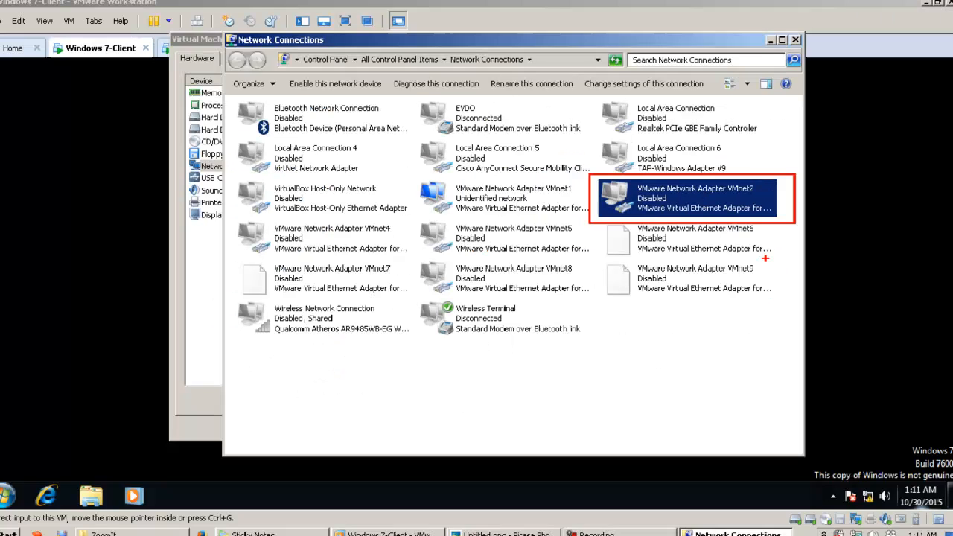
key("Escape")
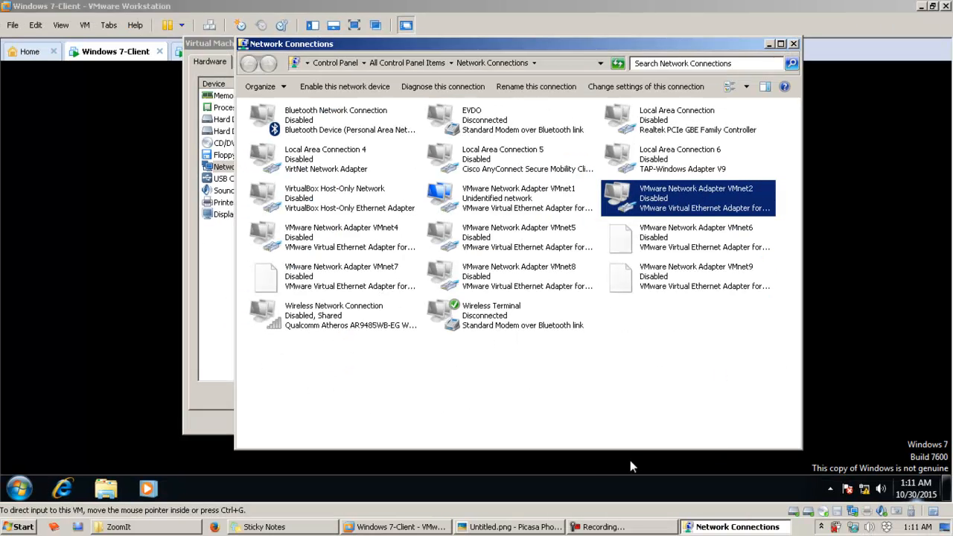
Step: Return to the virtual machine settings, set the network adapter's custom virtual network back to VMnet1 (Host-only), and accept the settings
left_click(419, 530)
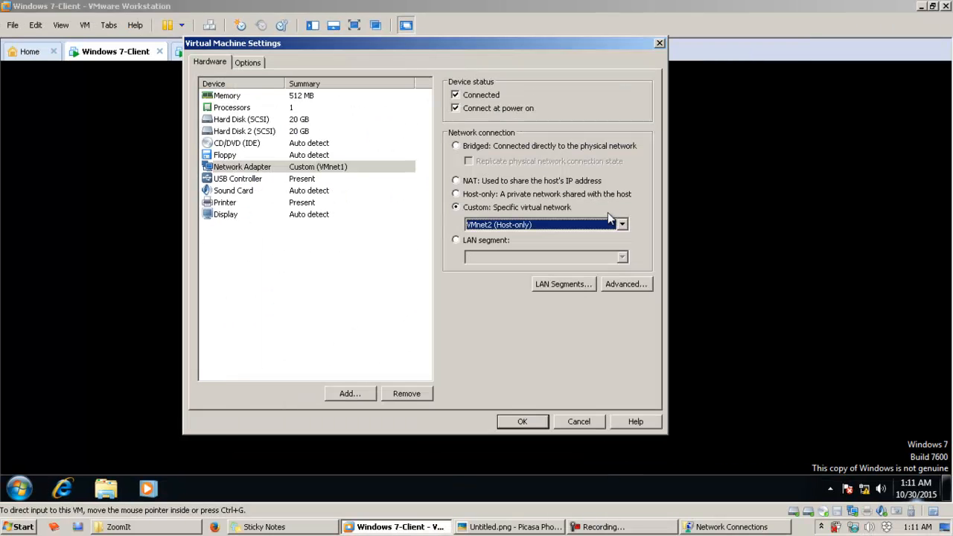
left_click(542, 224)
left_click(517, 251)
left_click(523, 422)
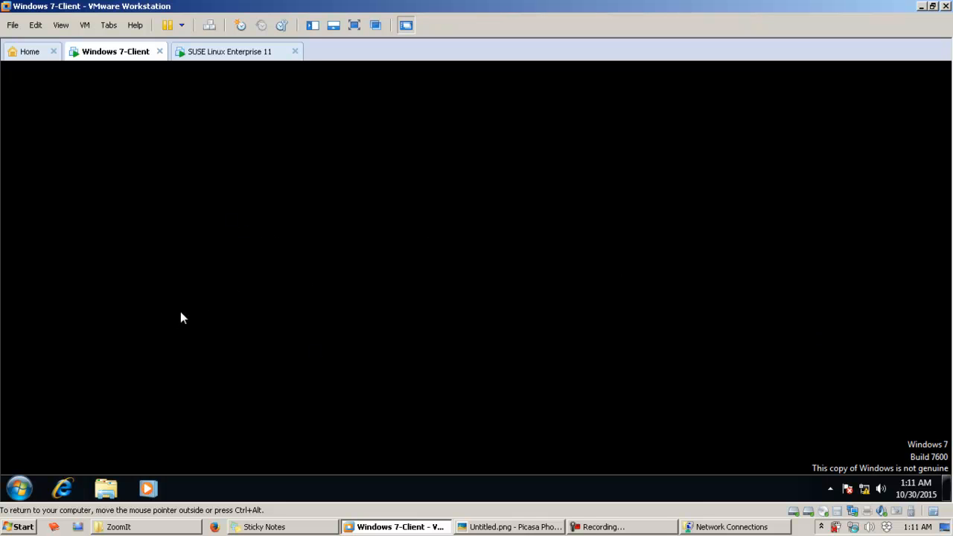
Step: Run ncpa.cpl in the Windows 7 guest to open Network Connections and centre its window on the desktop
key("super+r")
type("ncpa.cpl")
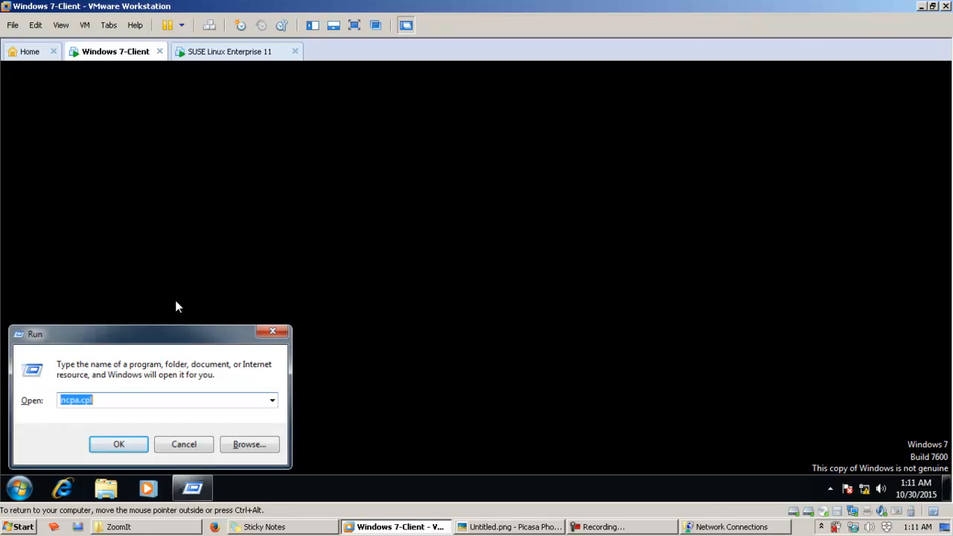
key("Return")
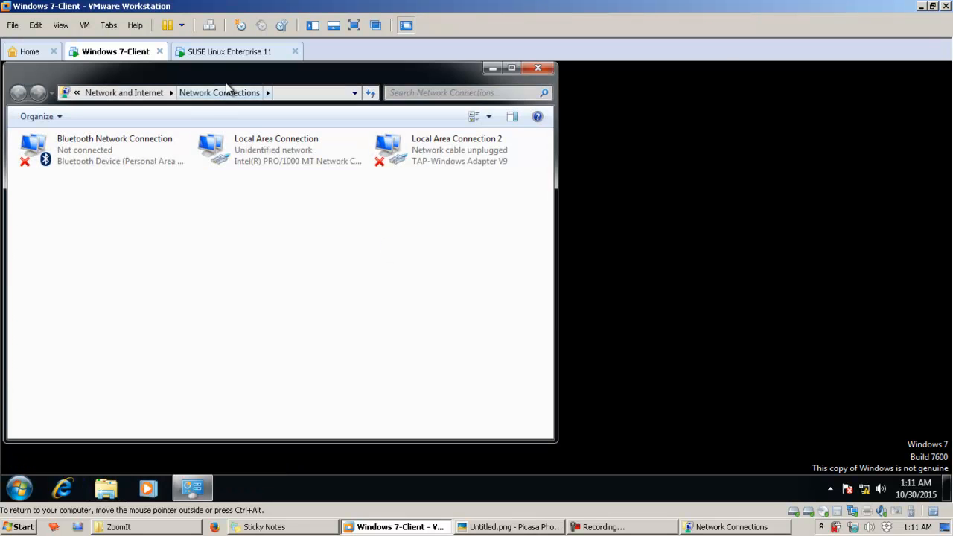
left_click_drag(234, 71, 428, 96)
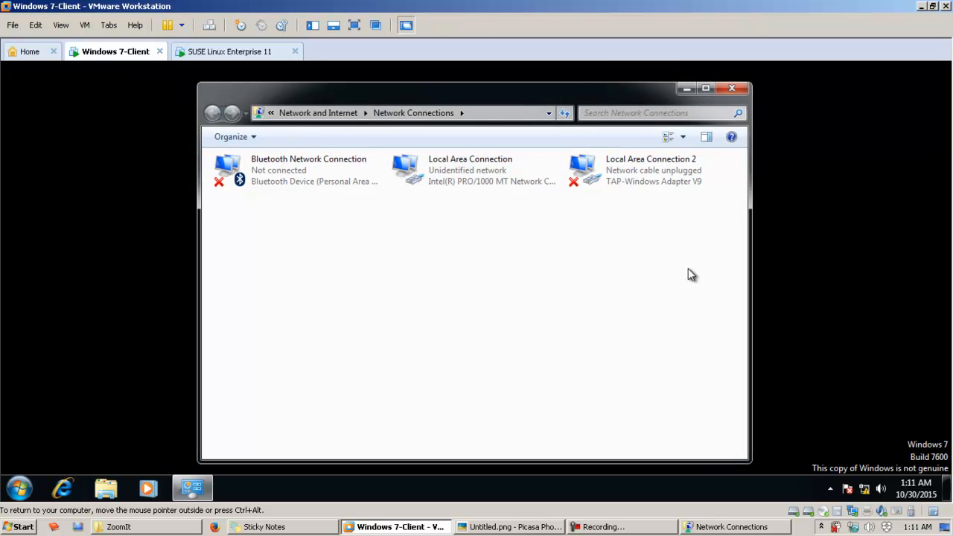
Step: Examine the network connections available in the Windows 7 guest, ending with Local Area Connection selected
left_click_drag(679, 321, 201, 102)
left_click(505, 283)
left_click(630, 176)
left_click(596, 246)
left_click_drag(316, 270, 266, 181)
left_click_drag(694, 314, 645, 168)
left_click(675, 238)
left_click(653, 177)
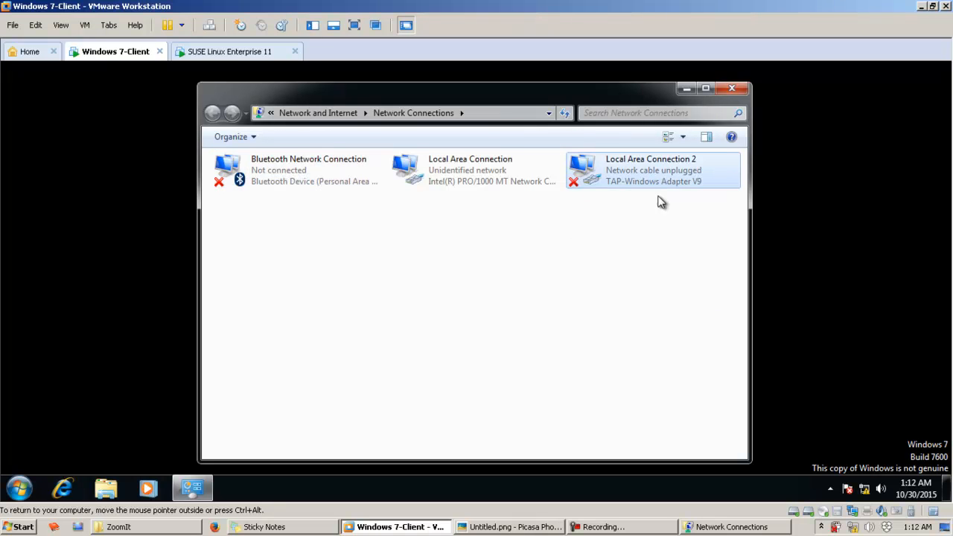
left_click(477, 224)
left_click(471, 175)
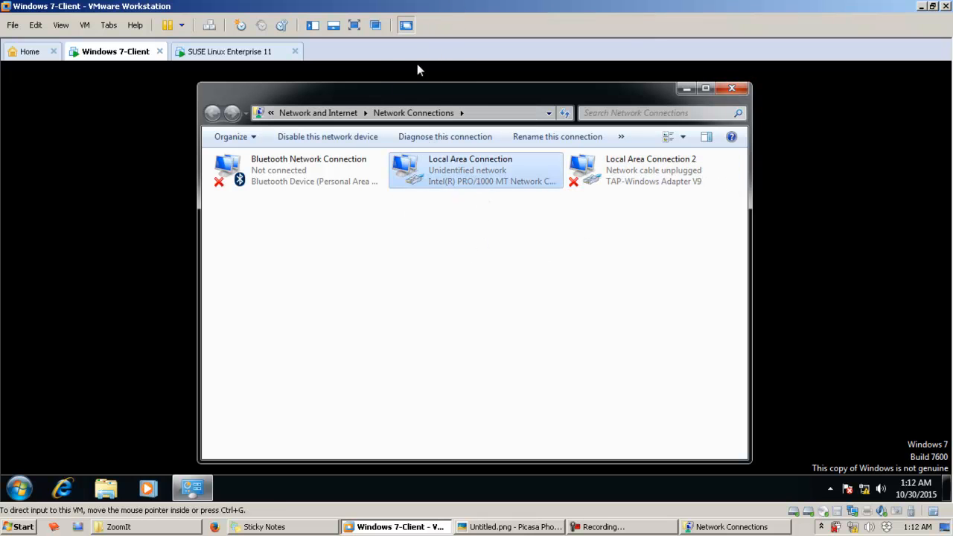
Step: Open the Internet Protocol Version 4 (TCP/IPv4) properties of the guest's Local Area Connection
right_click(449, 173)
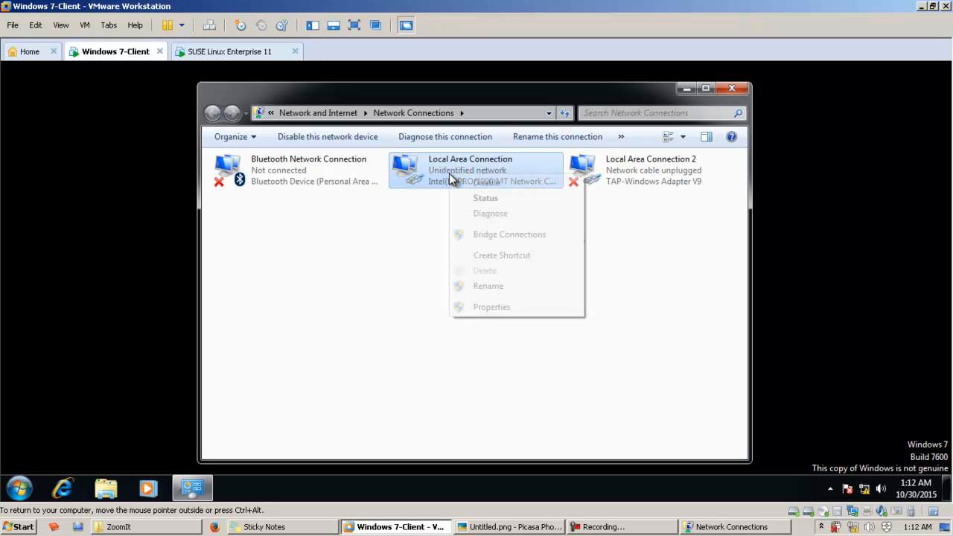
left_click(483, 312)
left_click_drag(337, 148, 472, 104)
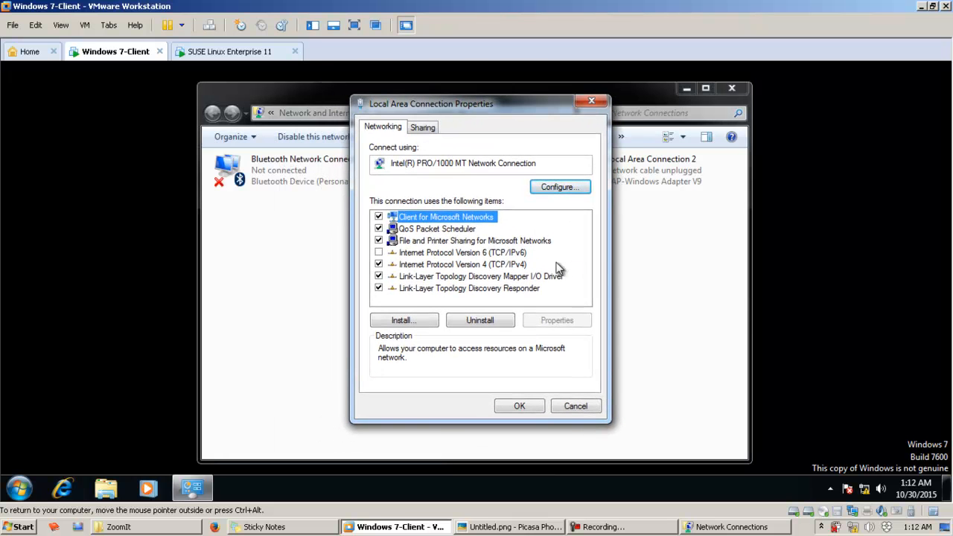
left_click(507, 262)
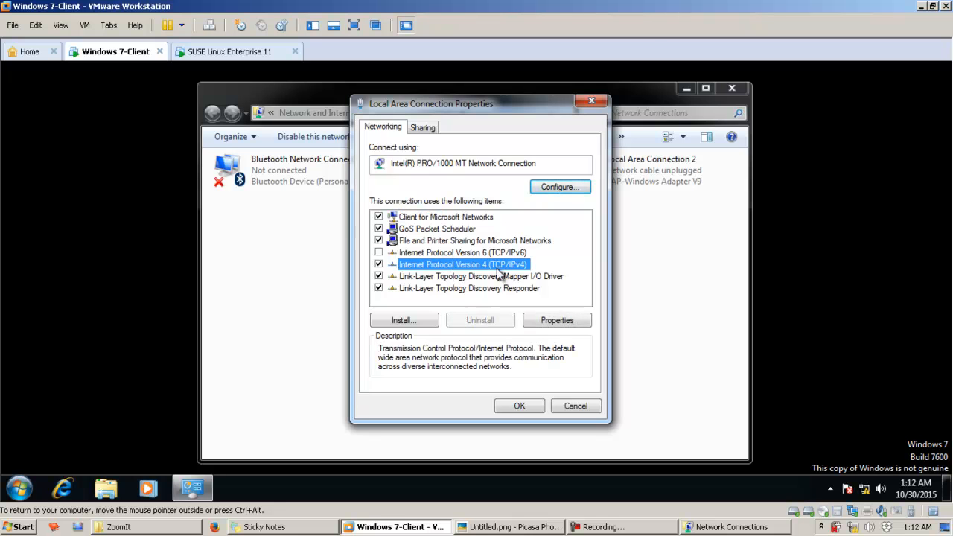
left_click(564, 323)
left_click_drag(557, 158, 469, 114)
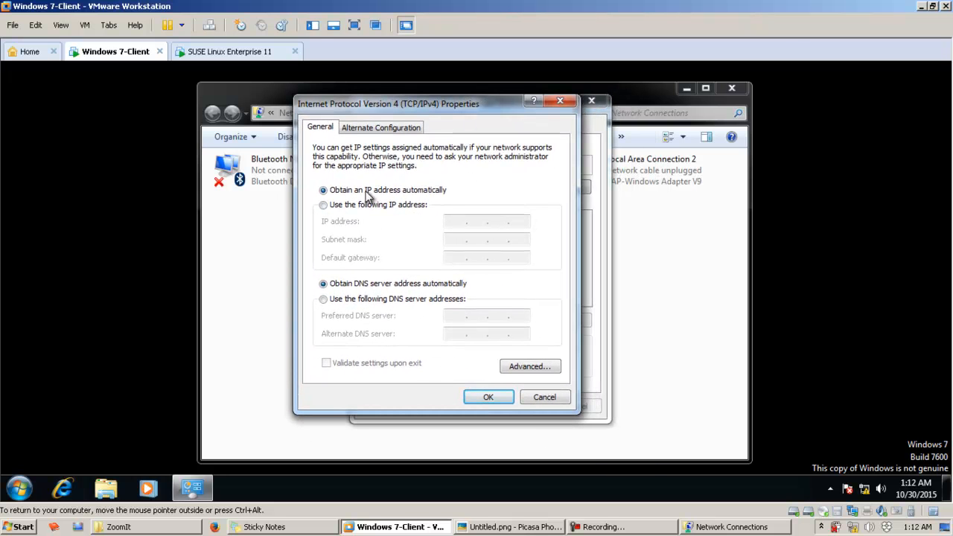
Step: Switch to manual IP addressing, consult the network diagram, and enter IP address 192.168.1.11 with subnet mask 255.255.255.0
left_click(360, 206)
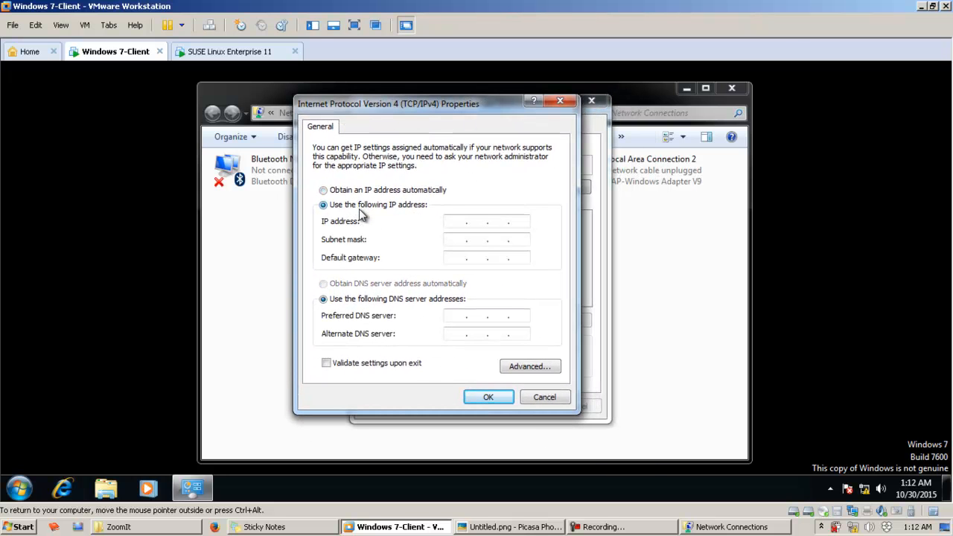
left_click(530, 527)
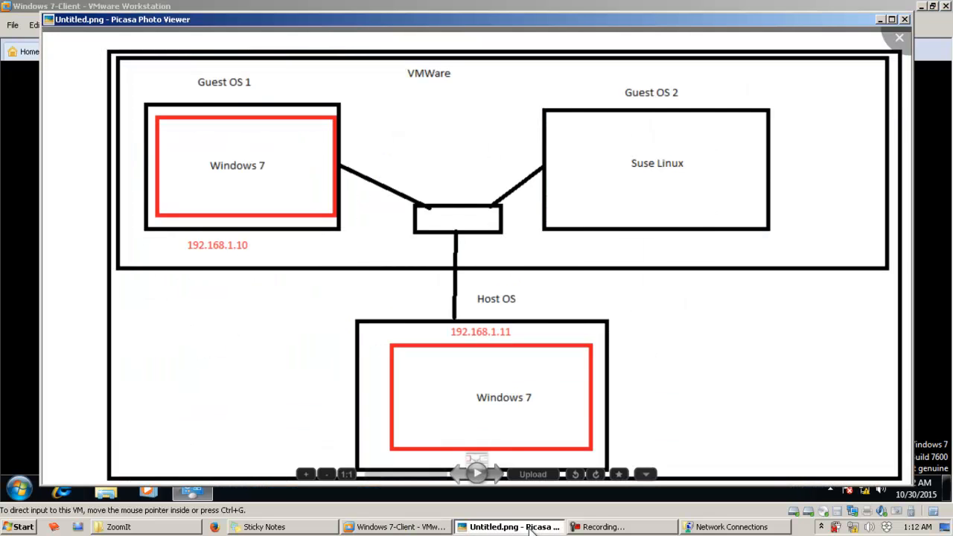
left_click(530, 527)
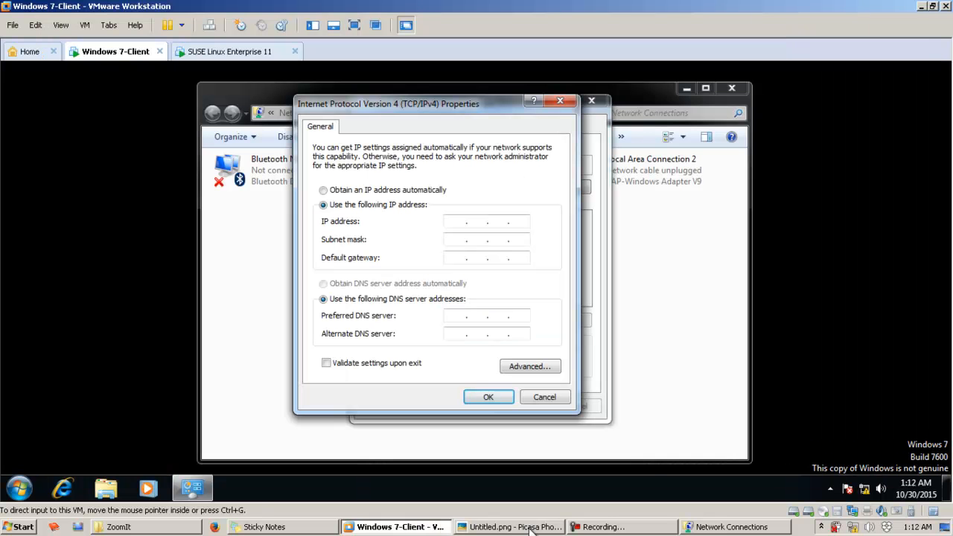
left_click(458, 217)
type("192 . 168 . 1 . 1")
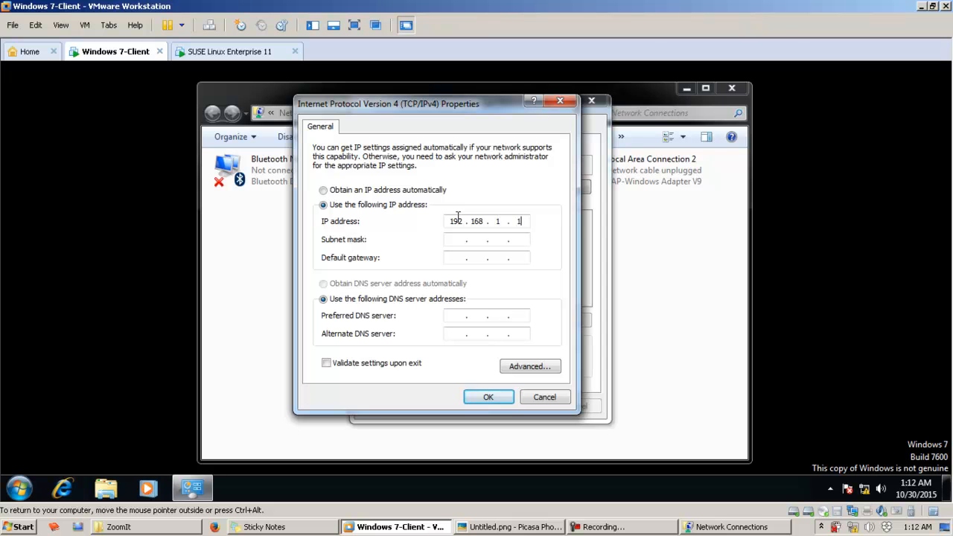
type("1")
key("Tab")
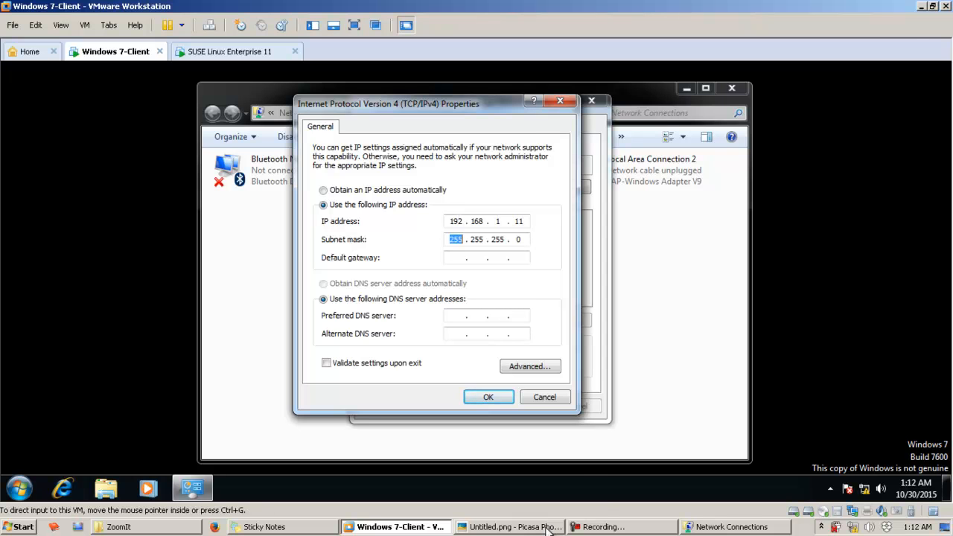
Step: Recheck the network diagram, correct the guest's IP address to 192.168.1.10, accept the settings, and minimize the guest's Network Connections window
left_click(511, 527)
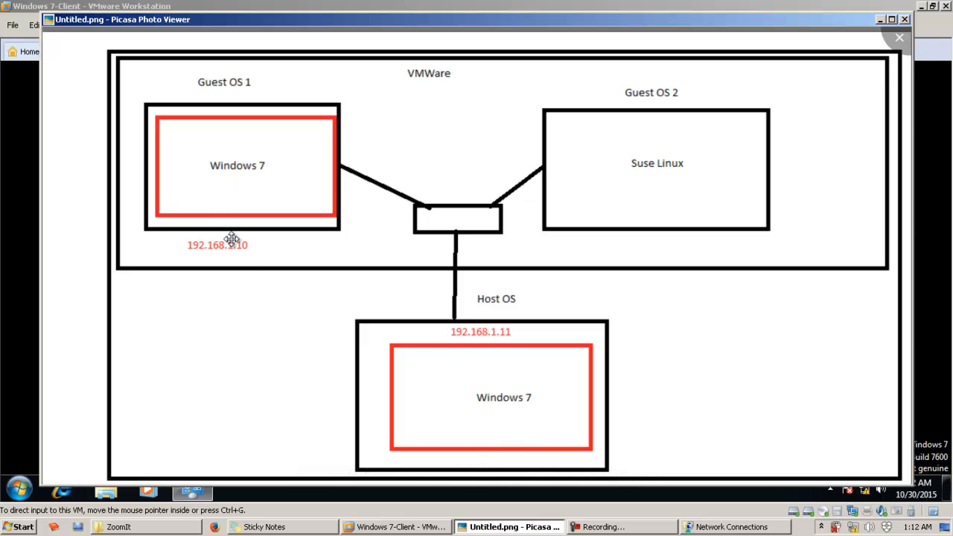
left_click(529, 527)
double_click(528, 221)
type("192.168.1.10")
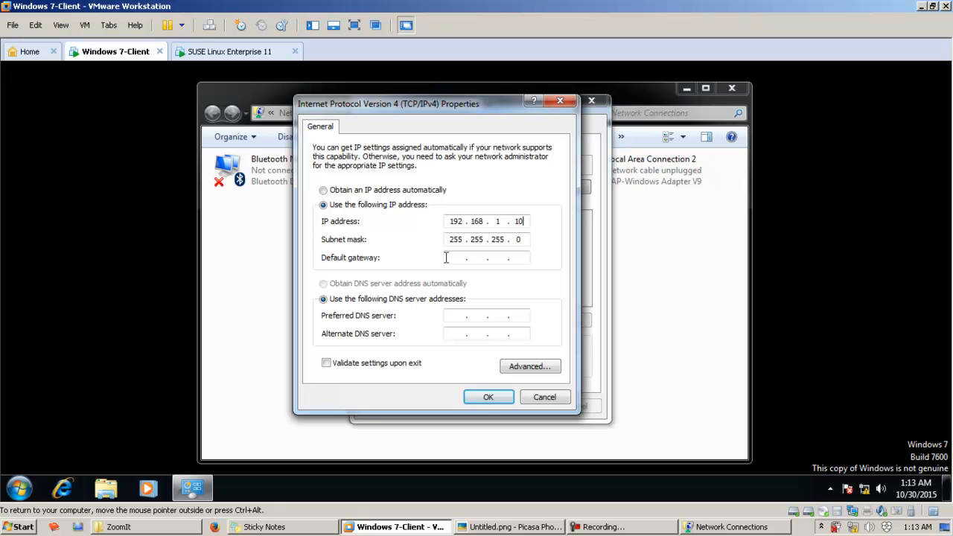
left_click(488, 398)
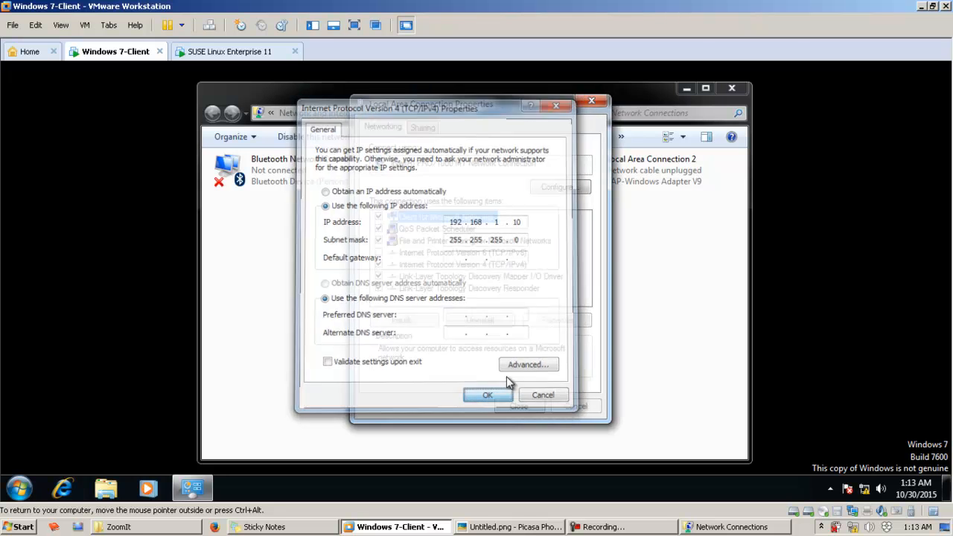
left_click(533, 411)
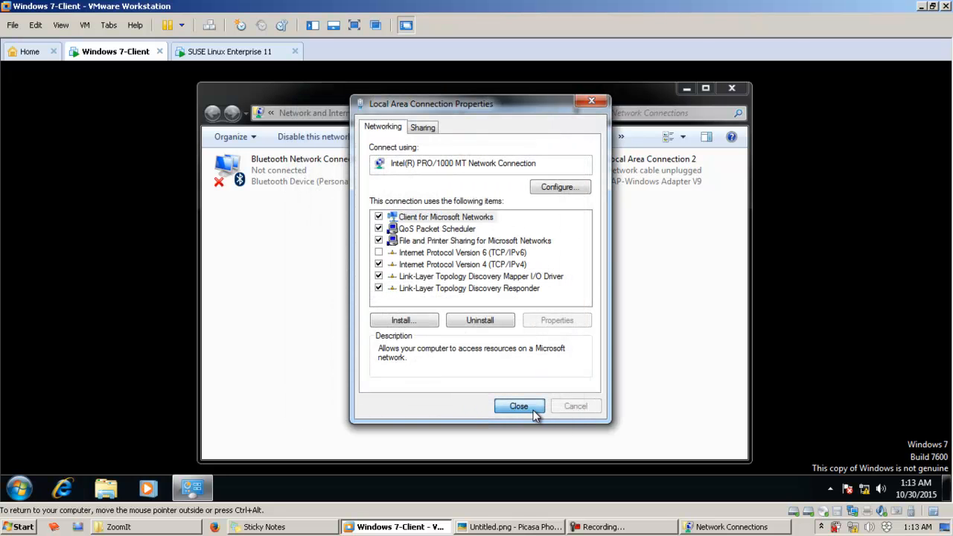
left_click_drag(520, 249, 441, 161)
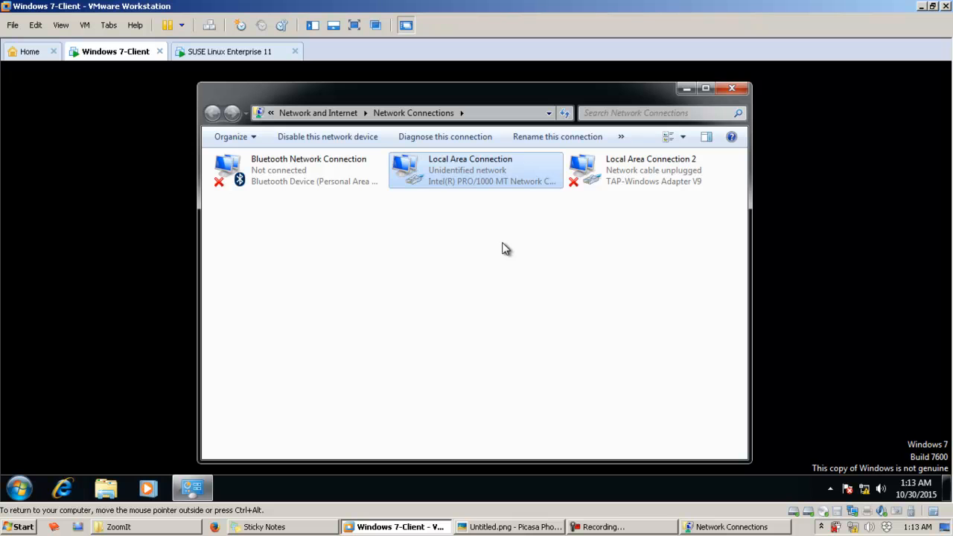
left_click(681, 89)
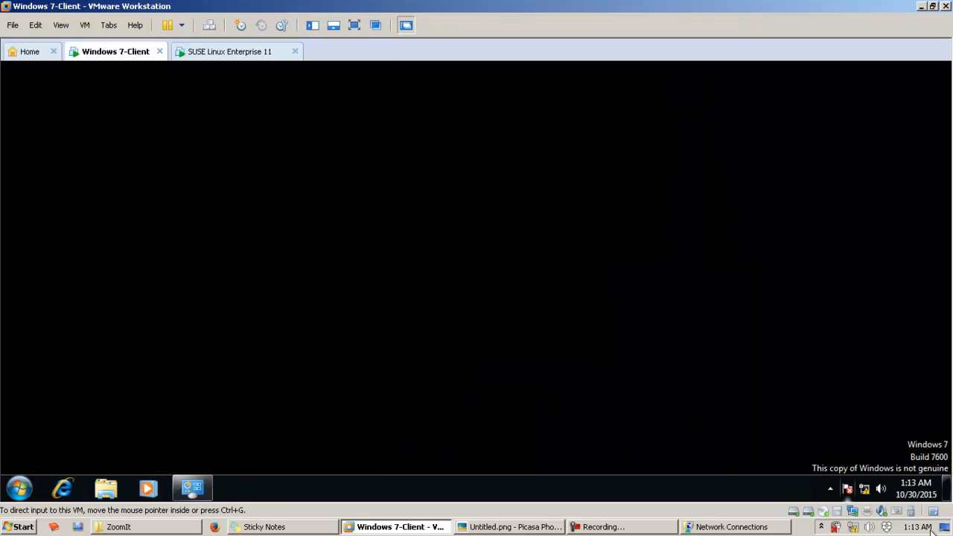
Step: Switch to the host's Network Connections and open the Internet Protocol Version 4 (TCP/IPv4) properties of VMware Network Adapter VMnet1
left_click(745, 527)
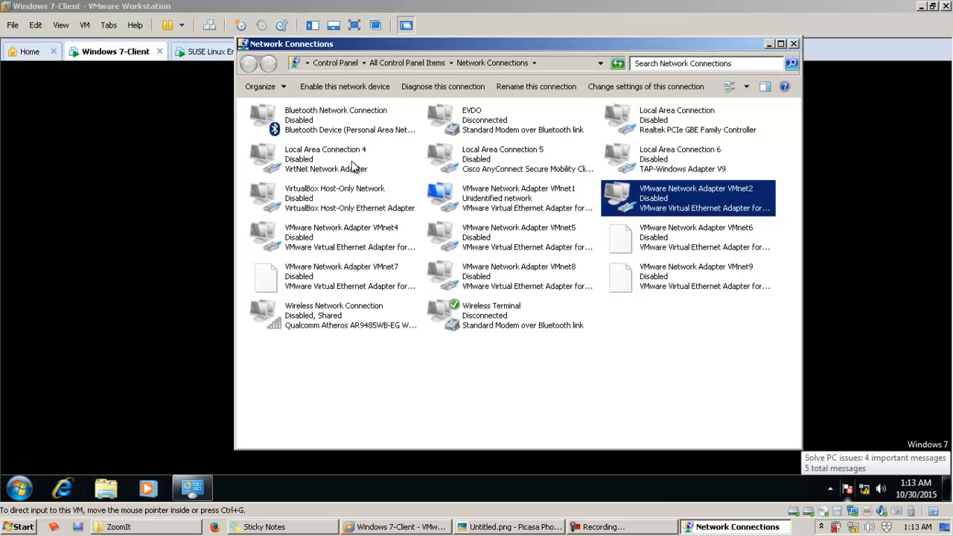
left_click(552, 208)
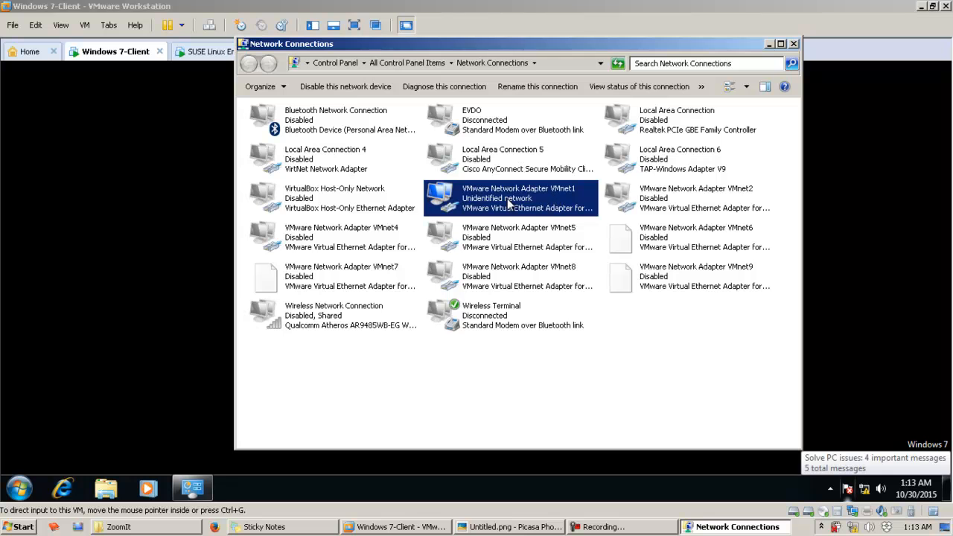
right_click(508, 199)
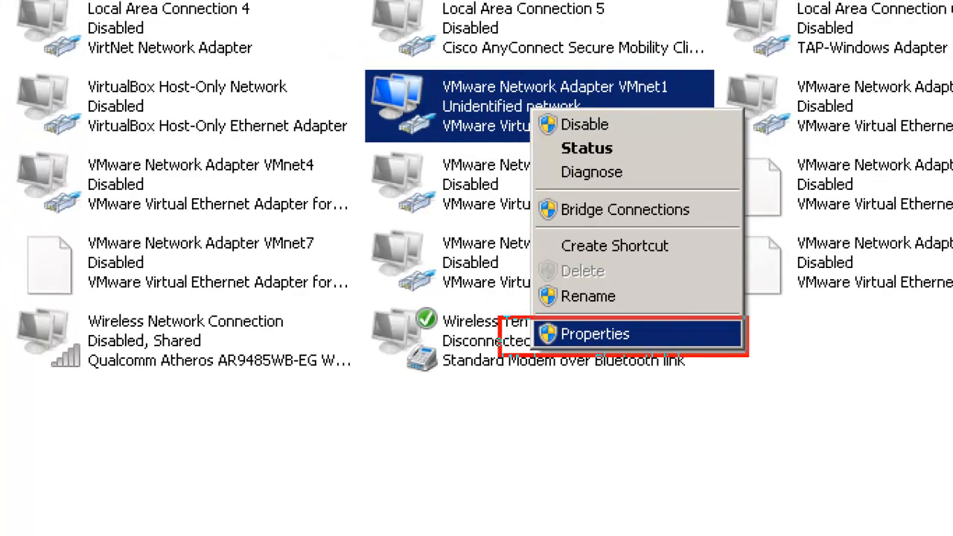
left_click_drag(746, 355, 826, 371)
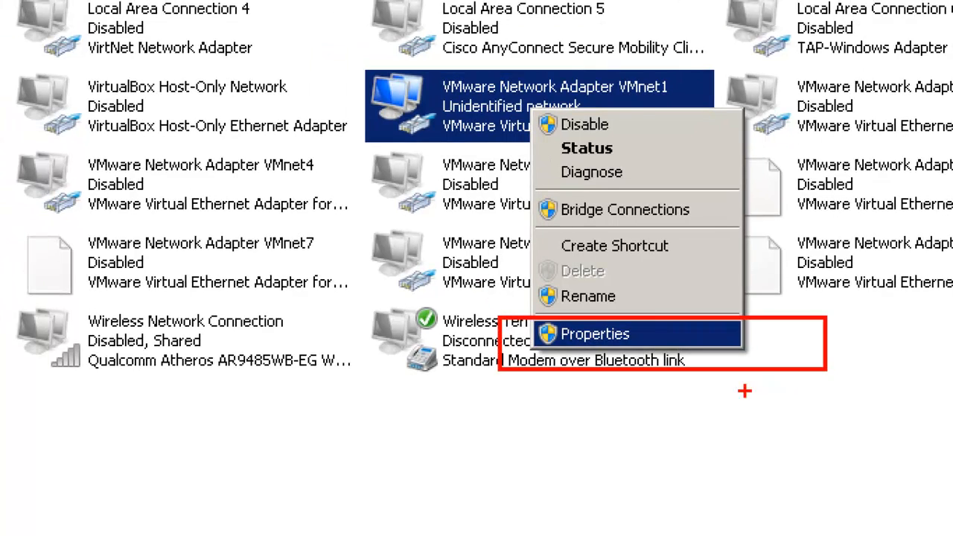
key("Escape")
right_click(497, 203)
left_click(544, 316)
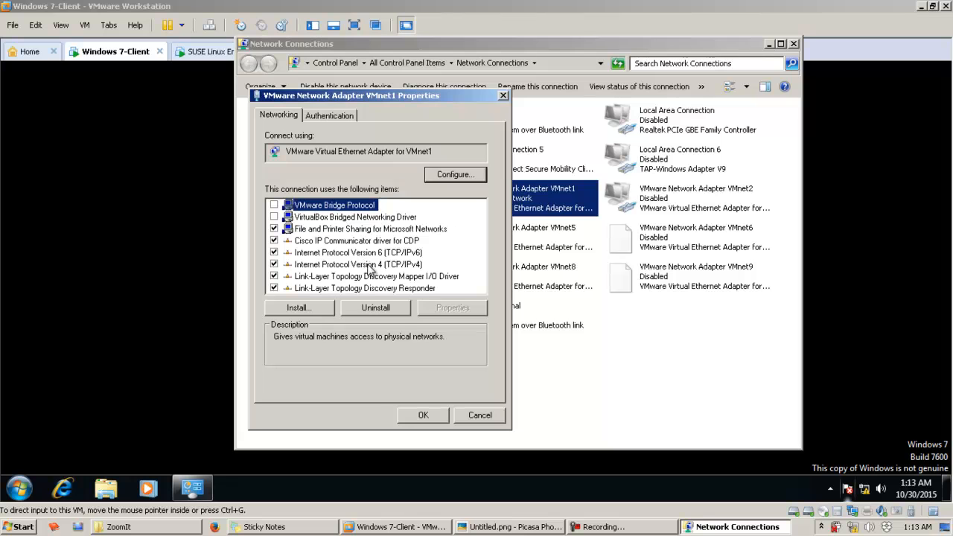
left_click(369, 265)
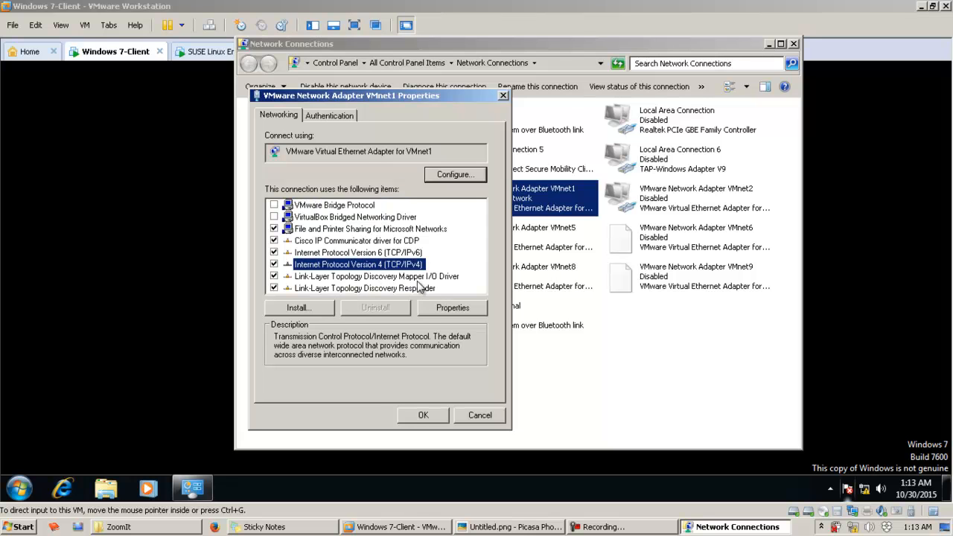
left_click(446, 310)
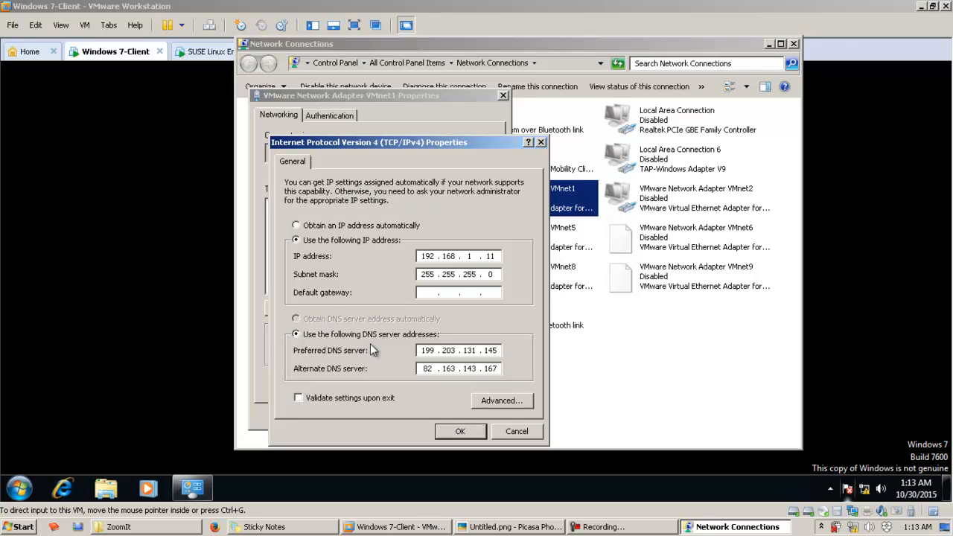
Step: Clear the VMnet1 adapter's existing IP and DNS entries, assign IP address 192.168.1.11 with the default subnet mask, and accept the settings
left_click(343, 229)
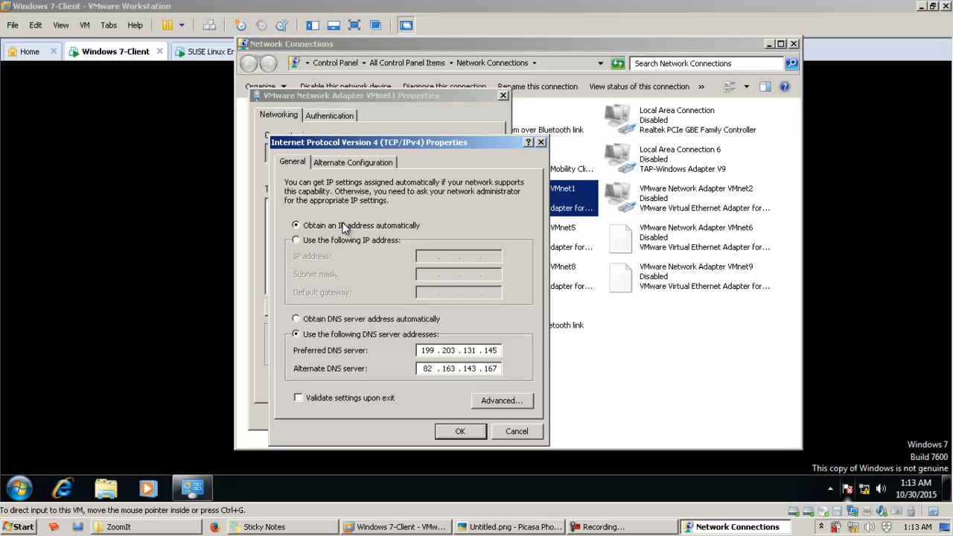
left_click(348, 321)
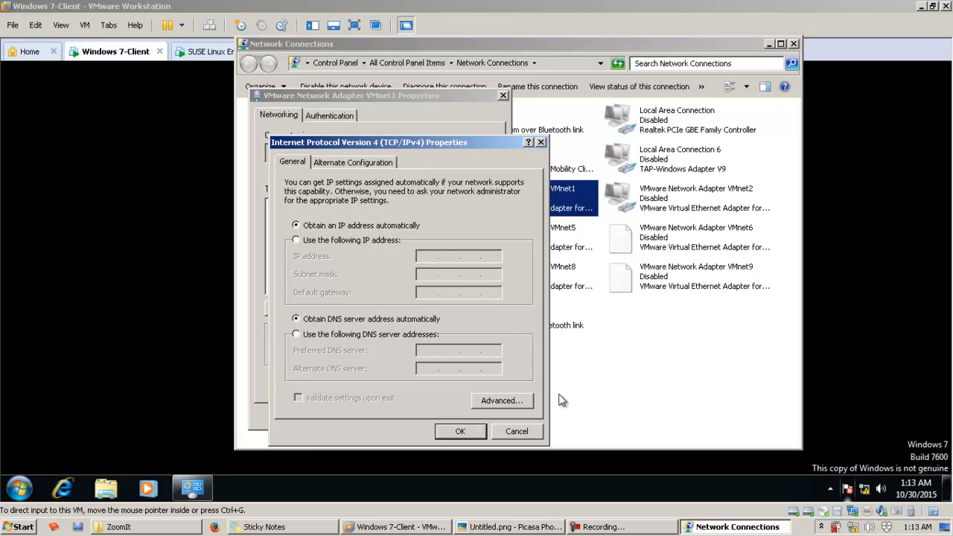
left_click(362, 241)
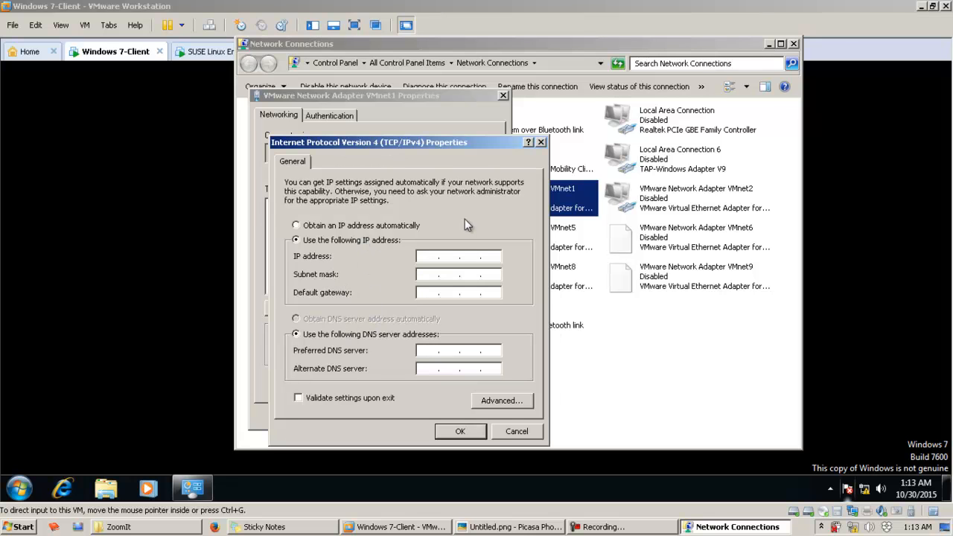
left_click(434, 256)
type("192 . 168 . 1 . 11")
key("Tab")
left_click(477, 431)
left_click(441, 415)
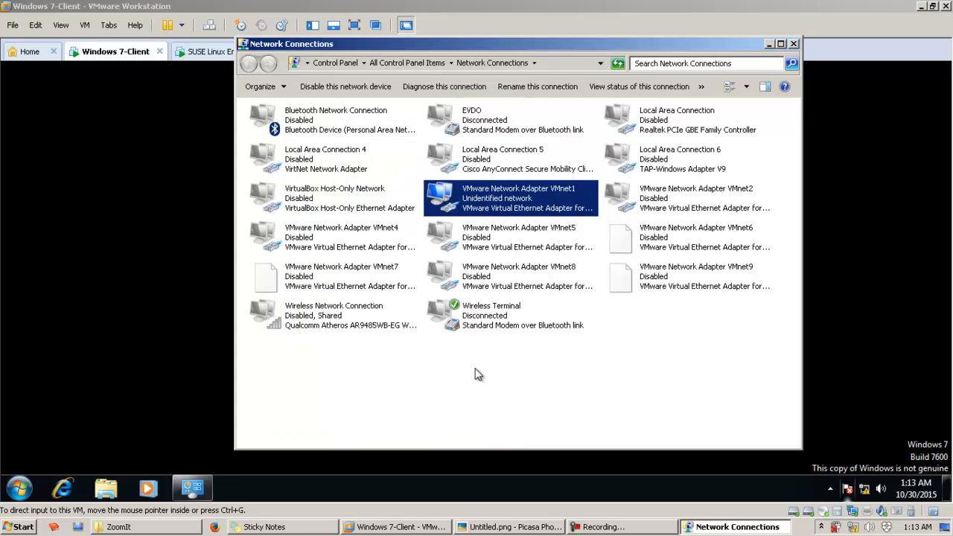
Step: Minimize the host's Network Connections window, then open a Command Prompt in the Windows 7 guest and move it toward the desktop's centre
left_click(478, 373)
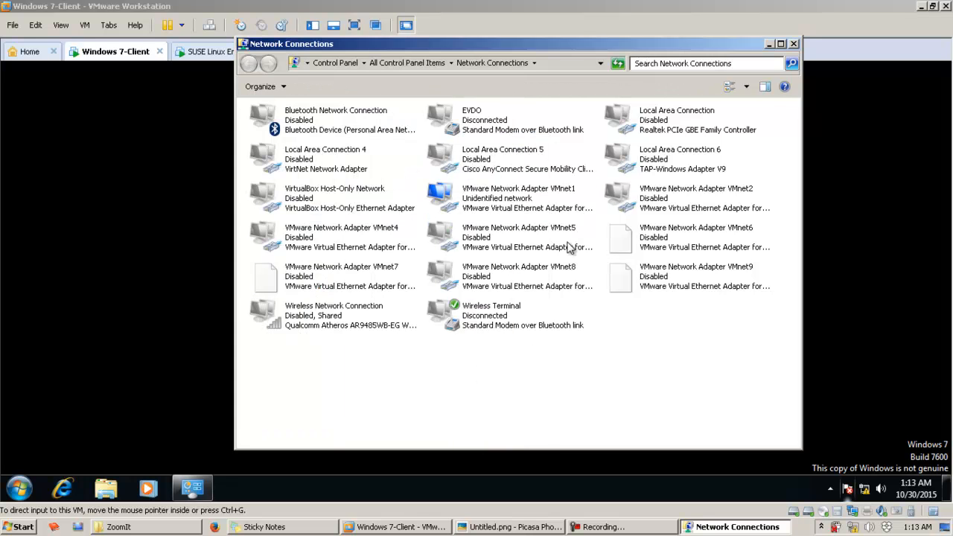
left_click(771, 45)
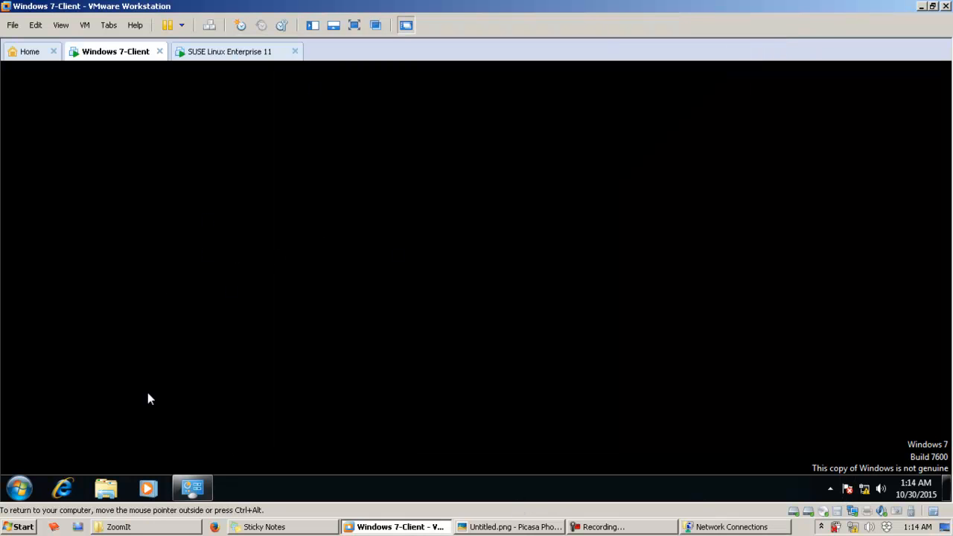
left_click(20, 488)
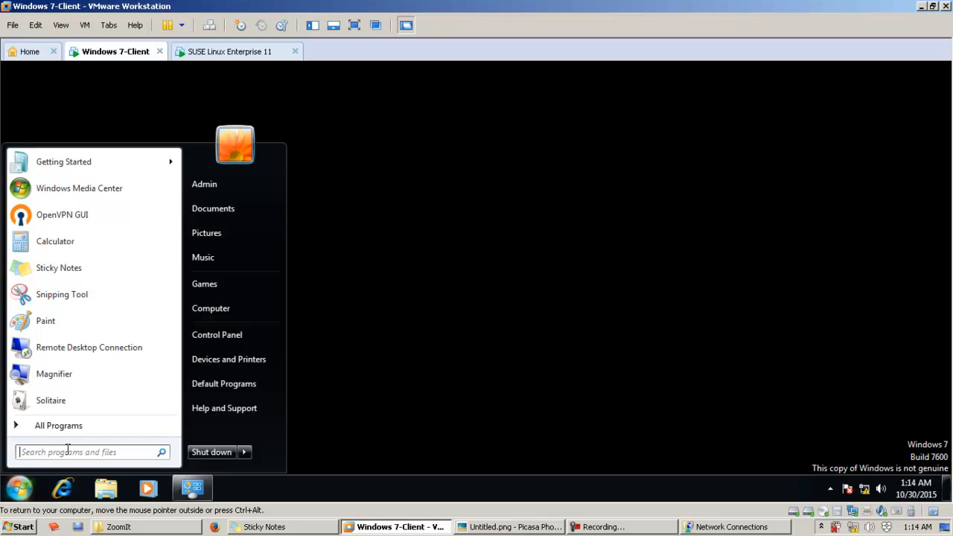
key("super+r")
type("cmd")
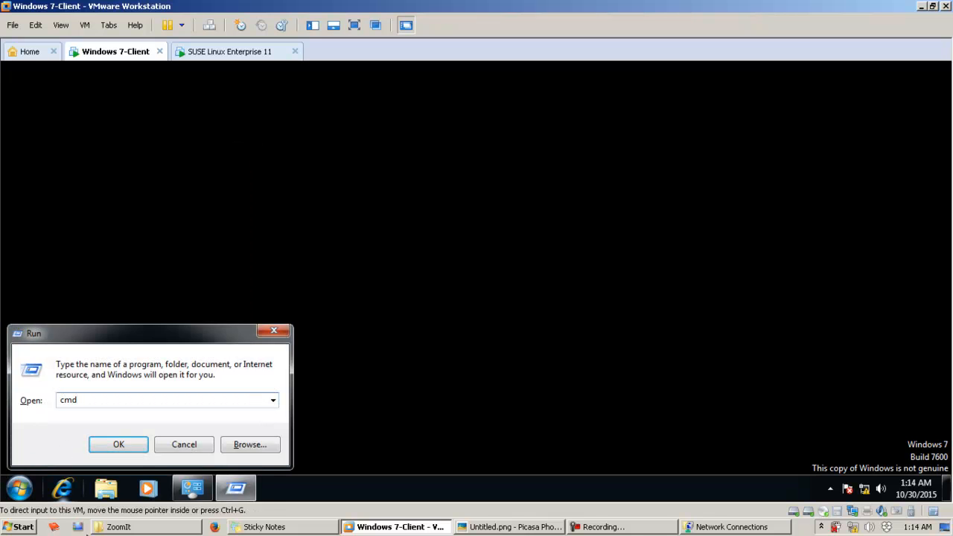
left_click(117, 447)
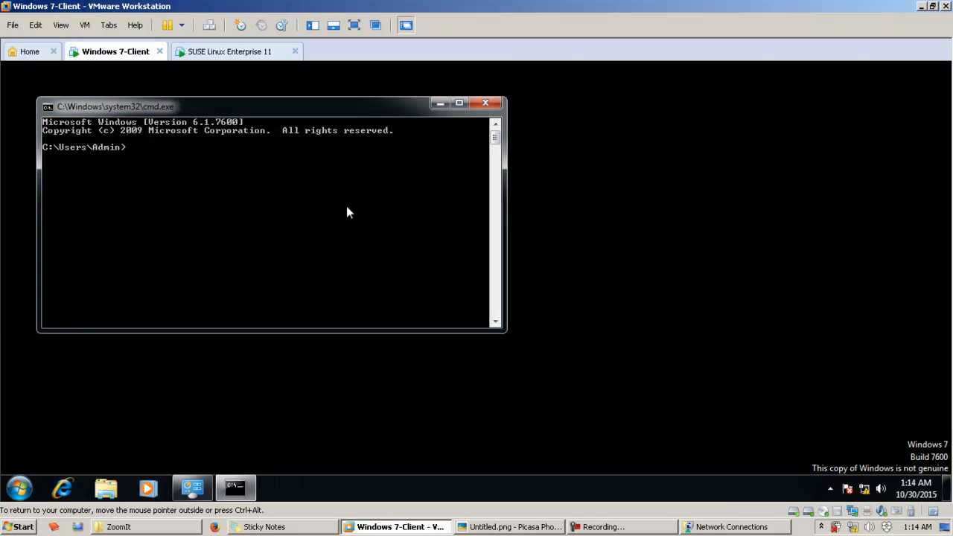
left_click_drag(181, 105, 344, 89)
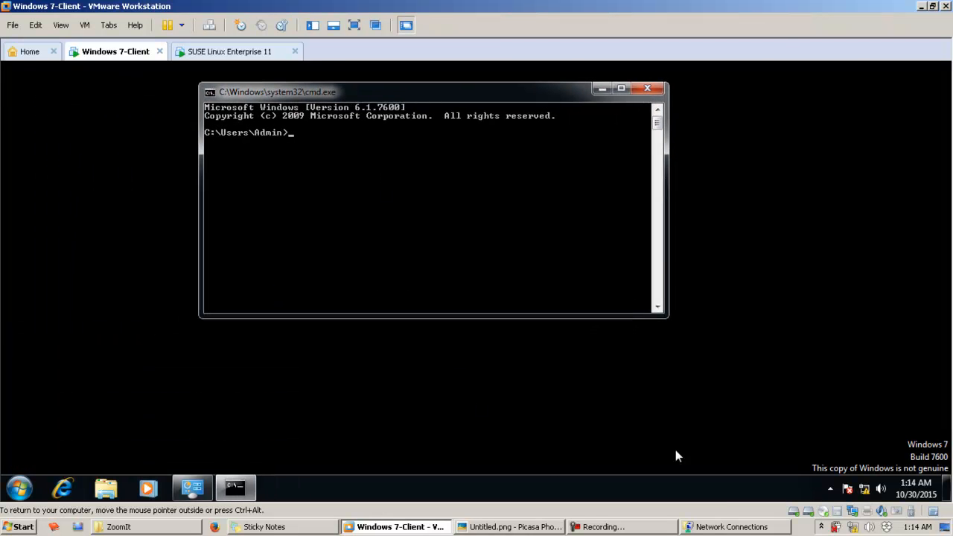
Step: Check the Host OS IP address in the network diagram, then return to the Windows 7 guest
left_click(503, 527)
key("ctrl+1")
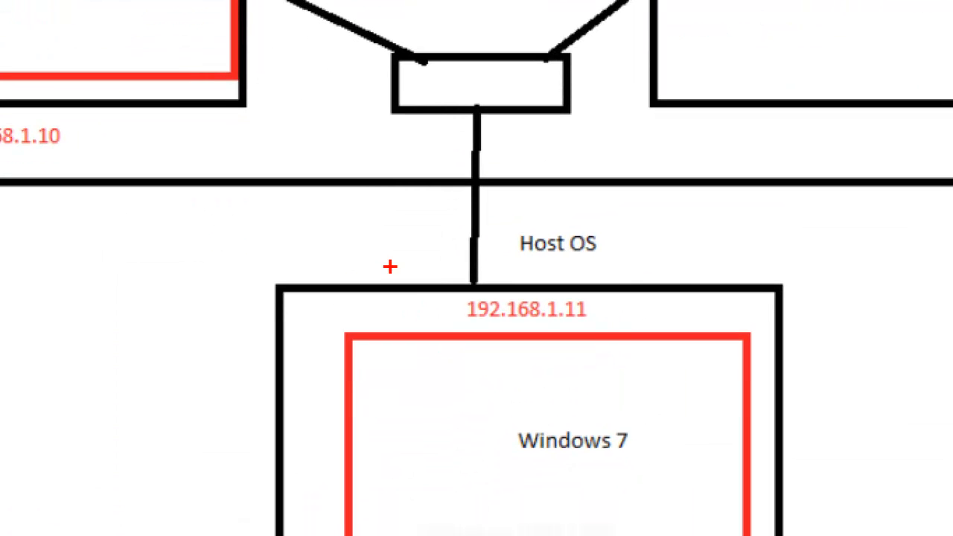
left_click_drag(413, 259, 629, 336)
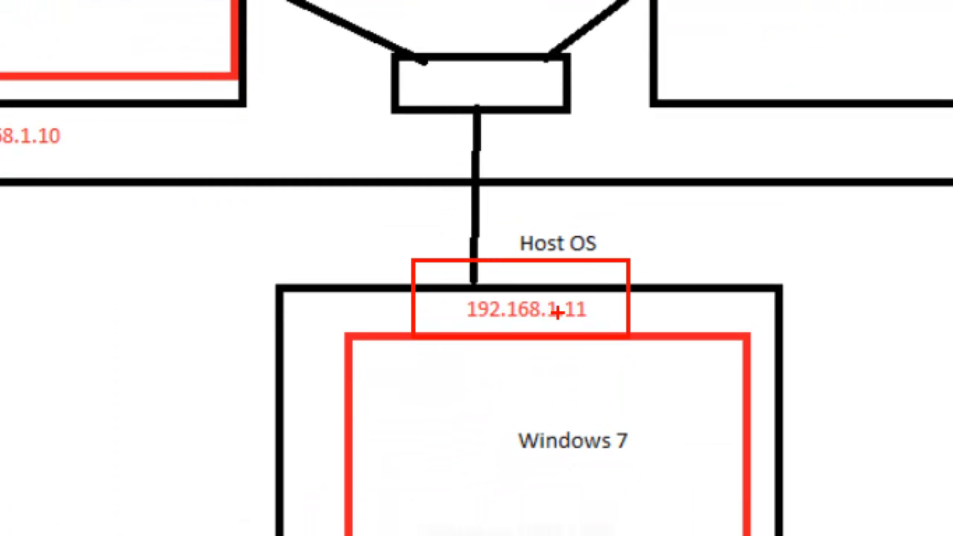
key("Escape")
left_click(393, 527)
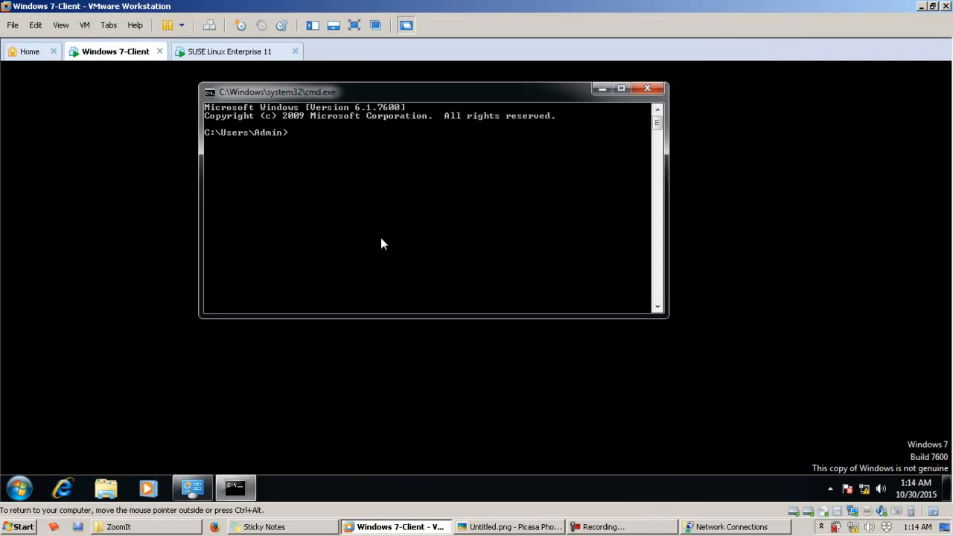
Step: Ping 192.168.1.11 from the Windows 7 guest's Command Prompt, then minimize the prompt window
type("ping 192.168.1.11")
key("Return")
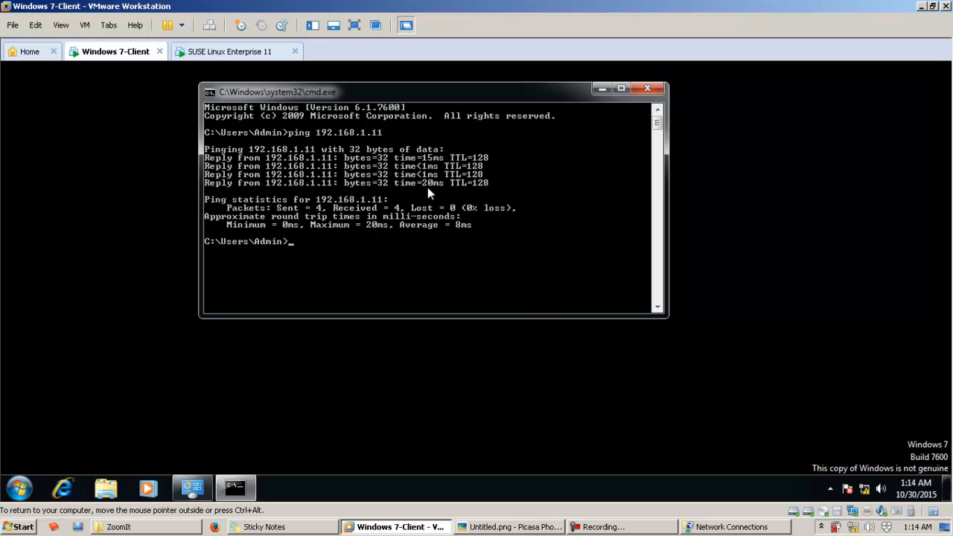
left_click(600, 90)
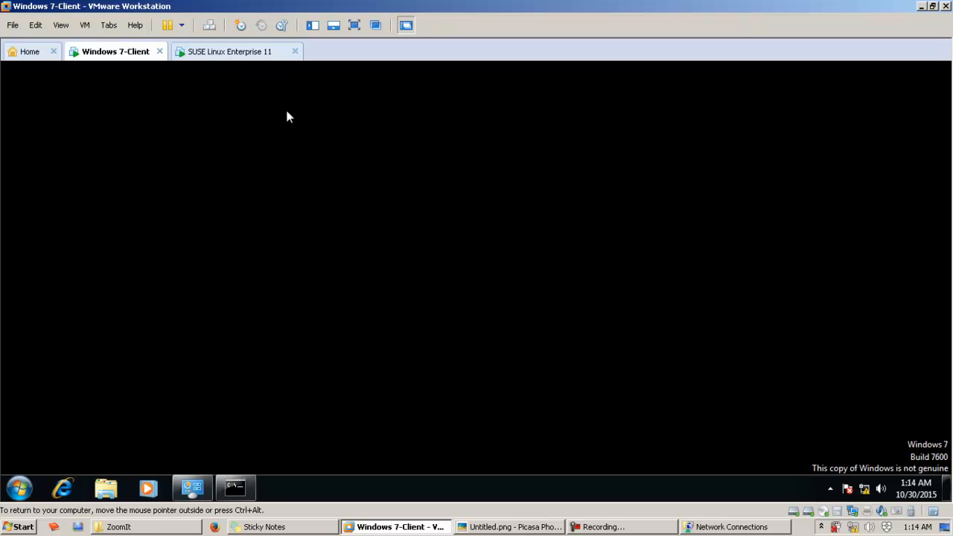
Step: Switch to the SUSE Linux Enterprise 11 virtual machine and unlock its session with the account password
left_click(205, 53)
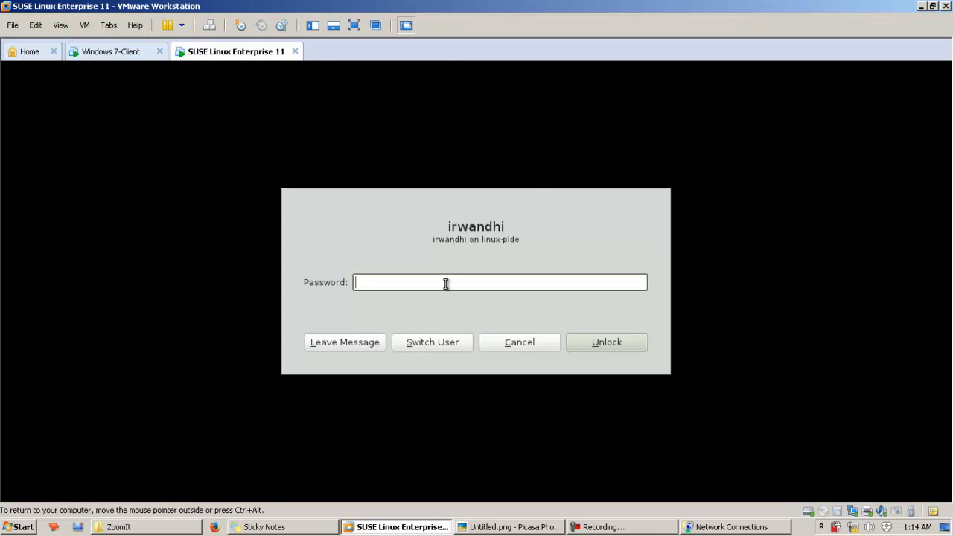
type("********")
key("Return")
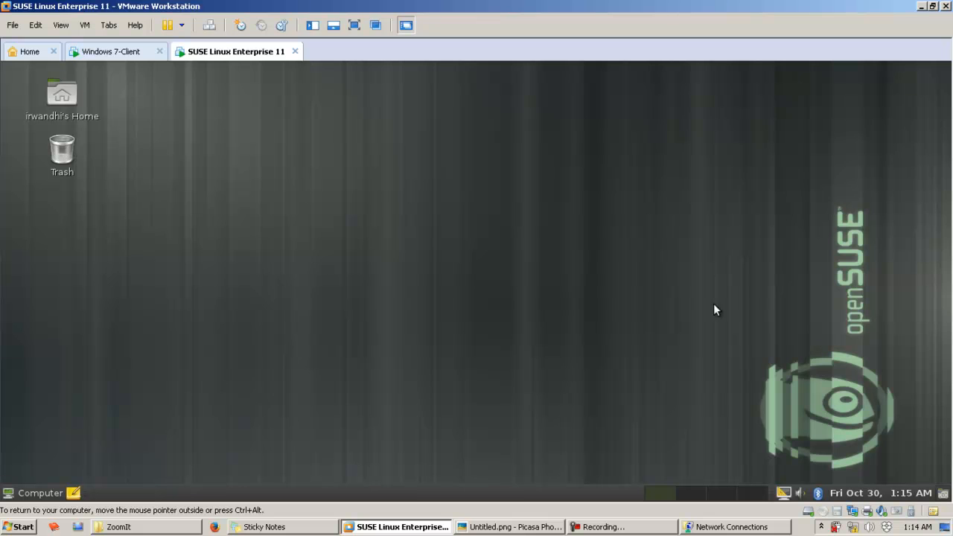
Step: Open the virtual machine settings of SUSE Linux Enterprise 11 and show the Network Adapter options
right_click(224, 49)
key("ctrl+1")
left_click(227, 353)
left_click_drag(197, 351, 534, 456)
key("Escape")
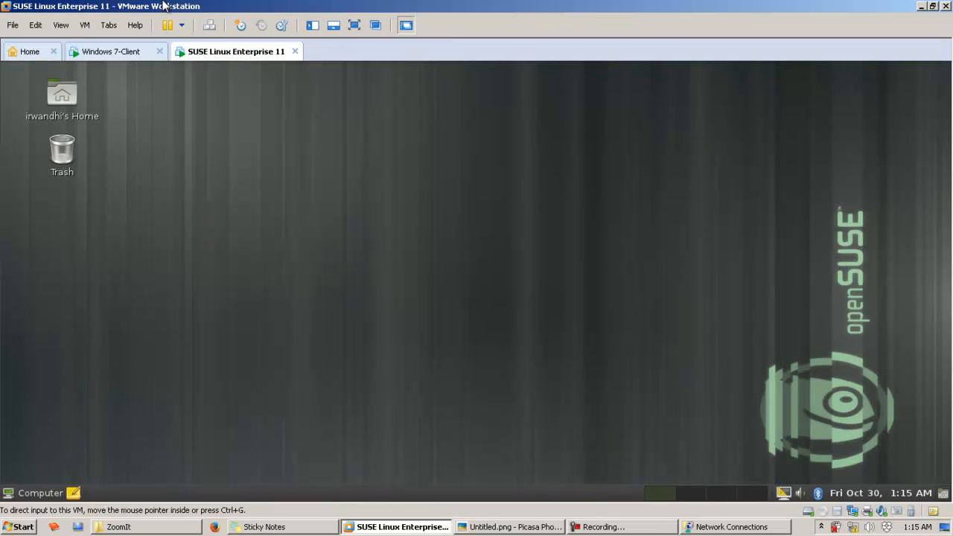
right_click(224, 53)
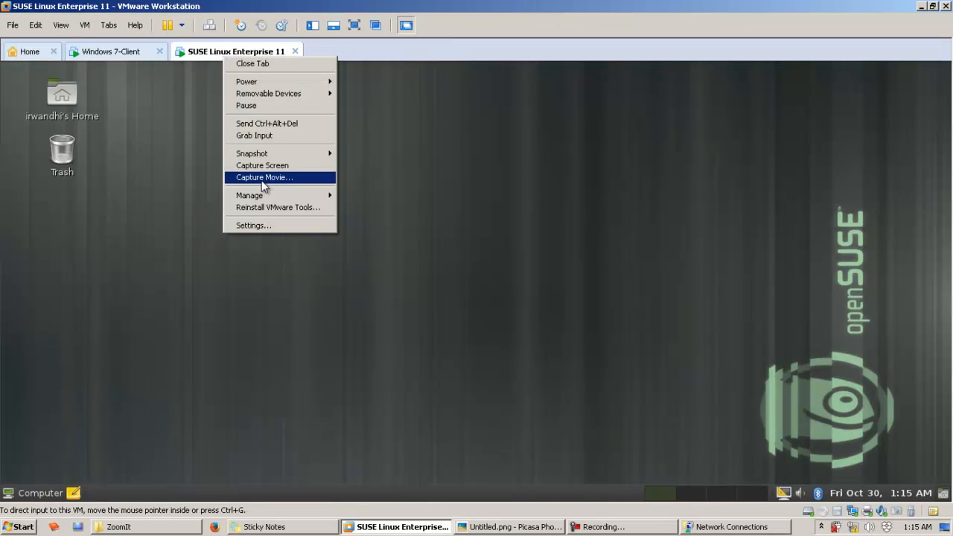
left_click(281, 223)
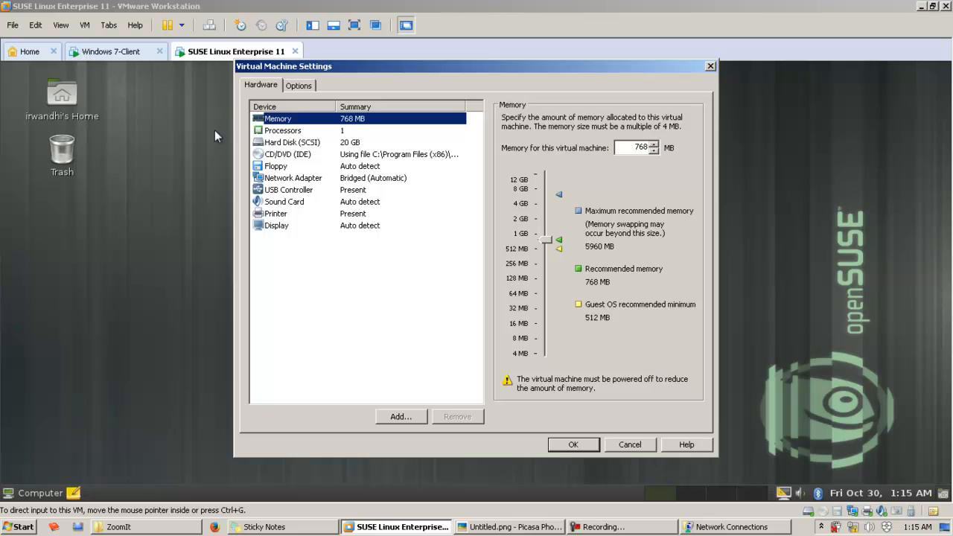
left_click(384, 179)
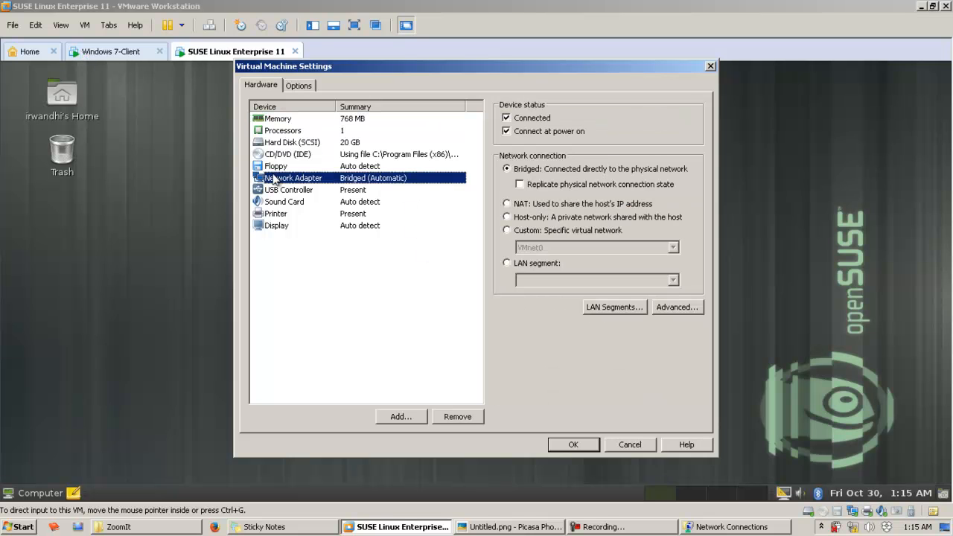
Step: Connect the SUSE Linux network adapter to the custom virtual network VMnet1 (Host-only) and accept the settings
key("ctrl+1")
left_click(248, 155)
left_click_drag(224, 174, 627, 285)
key("Escape")
left_click(574, 230)
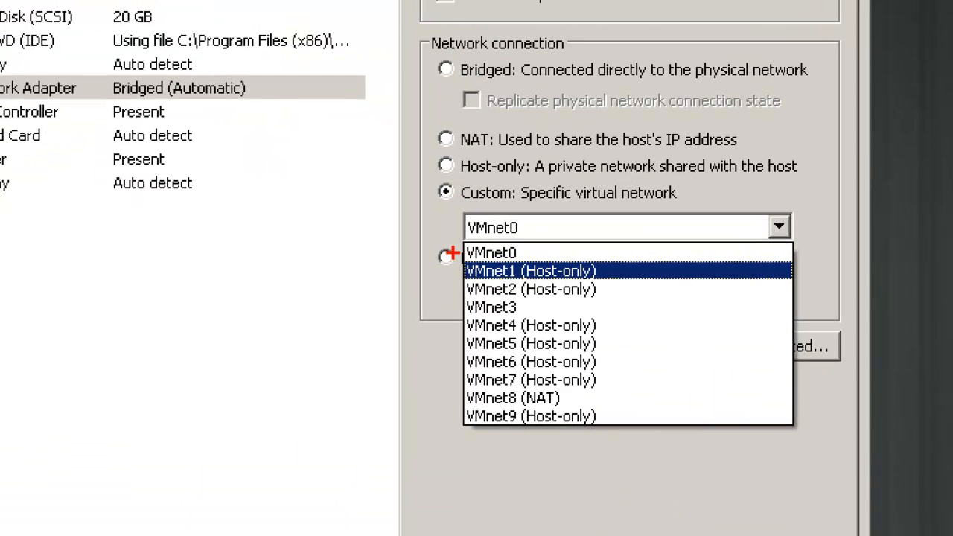
left_click_drag(510, 261, 602, 283)
left_click(615, 236)
left_click(644, 271)
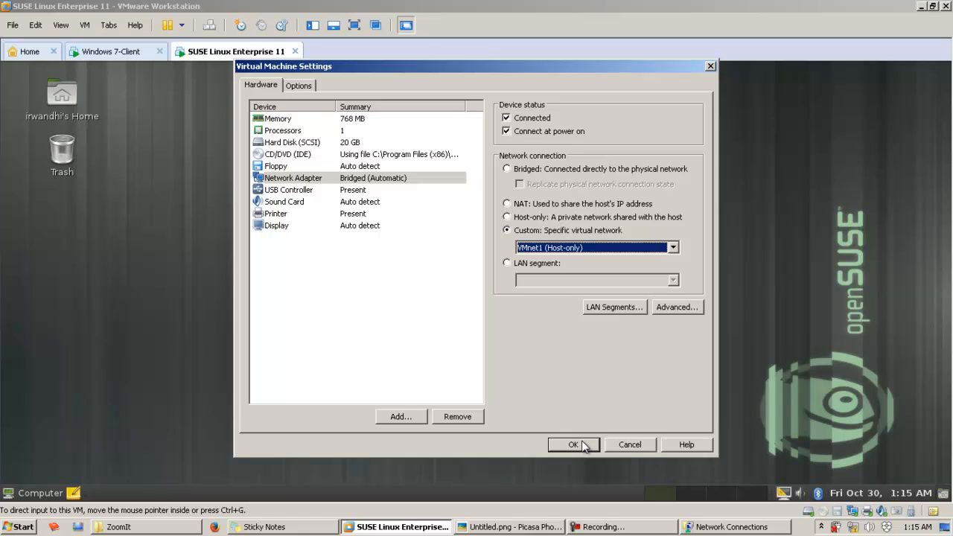
left_click(552, 248)
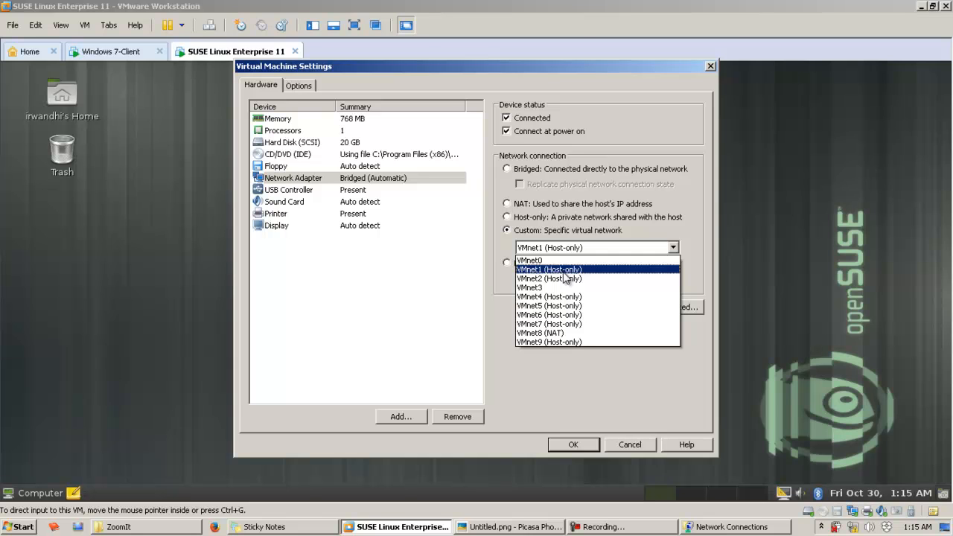
left_click(563, 272)
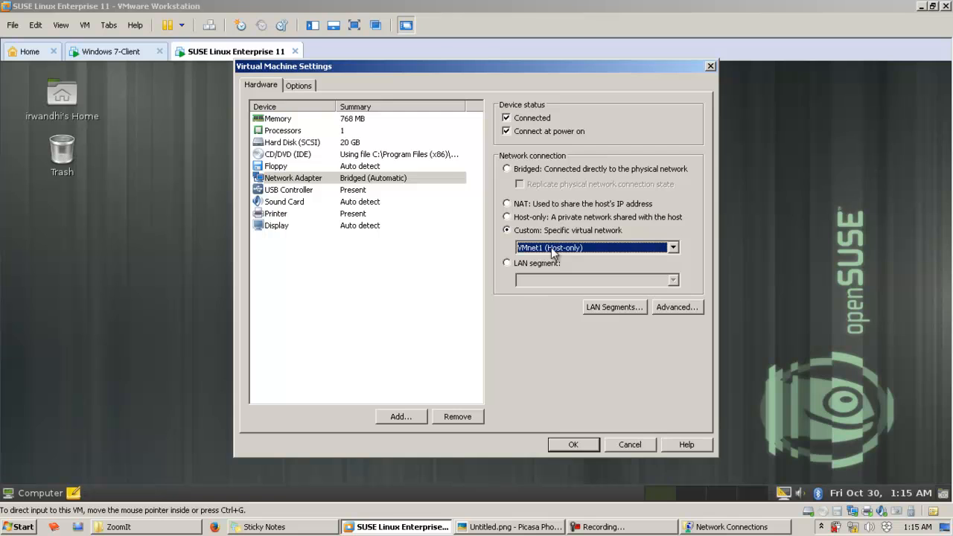
left_click(571, 444)
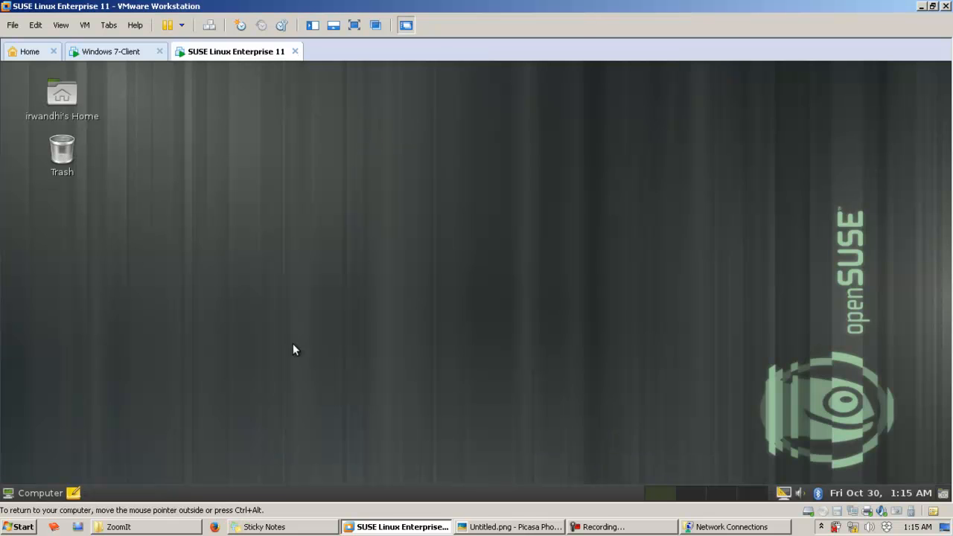
Step: Open the SUSE Linux guest's network configuration and authenticate with the root password
left_click(34, 492)
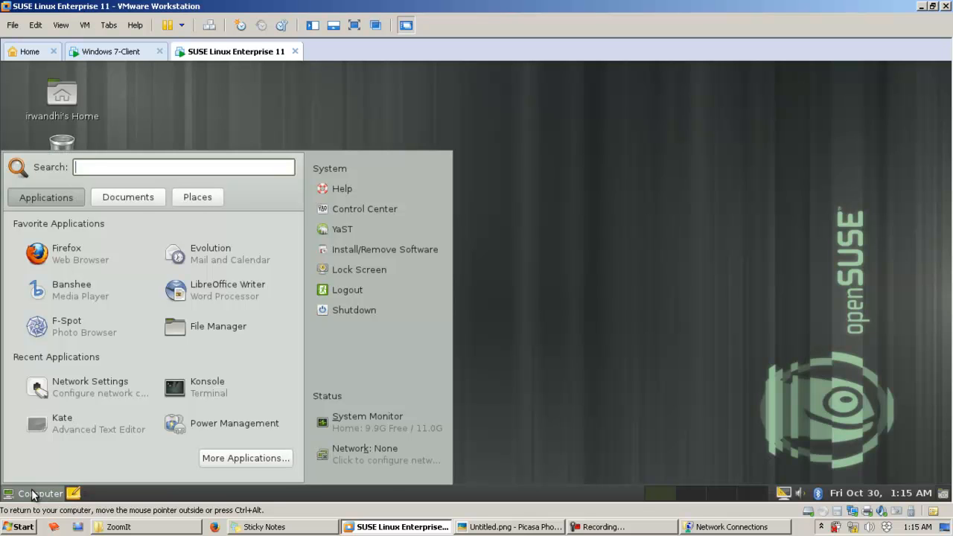
left_click(373, 463)
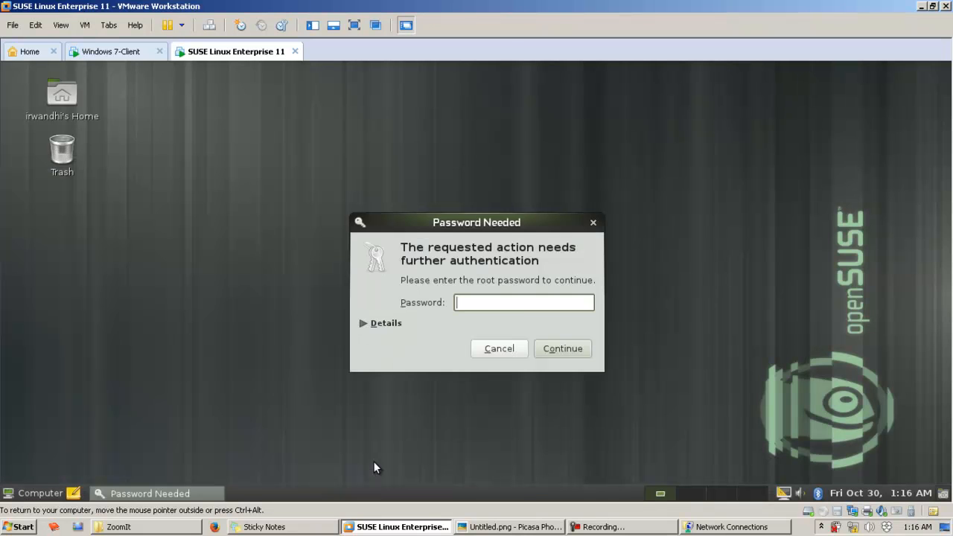
left_click_drag(505, 220, 508, 182)
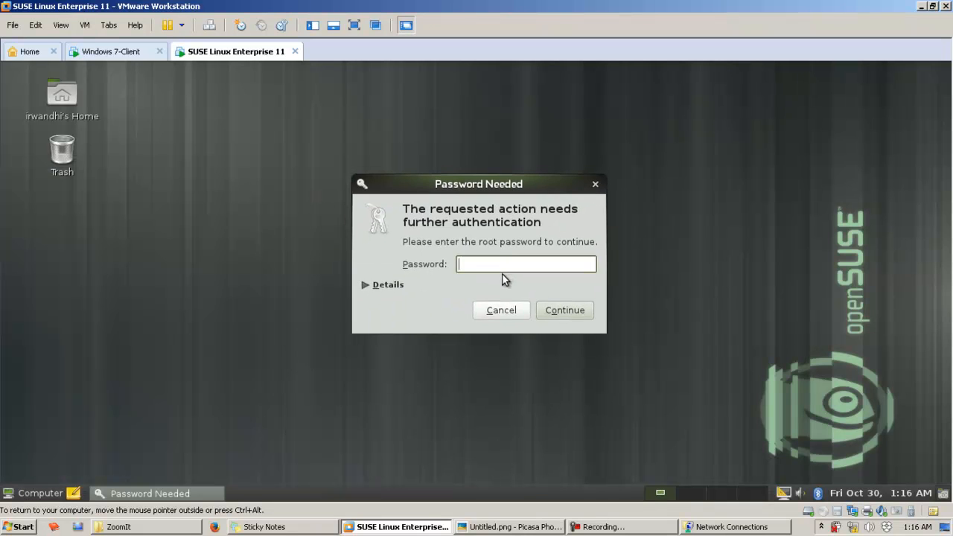
type("*********")
key("Return")
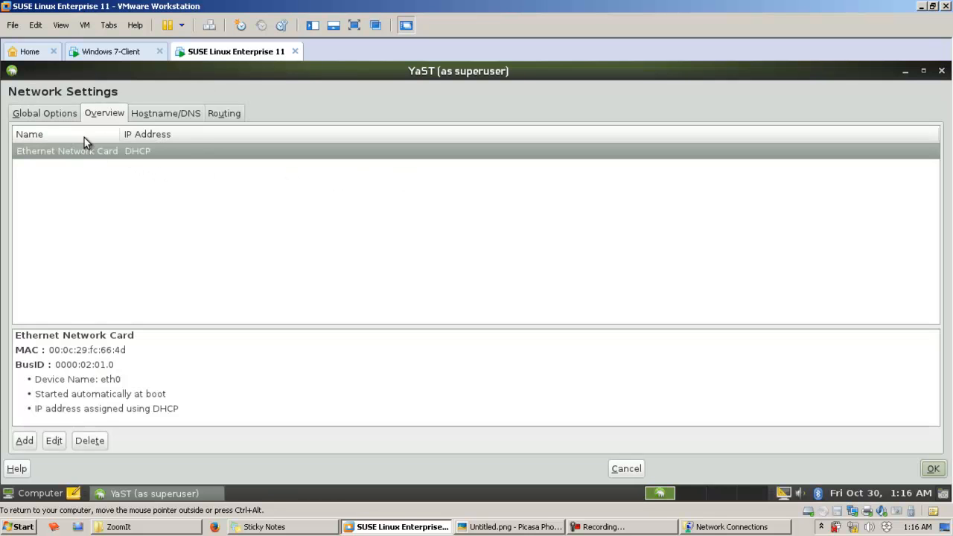
Step: Edit the Ethernet network card, switch it to a statically assigned IP address, and begin filling in the IP address
left_click(74, 154)
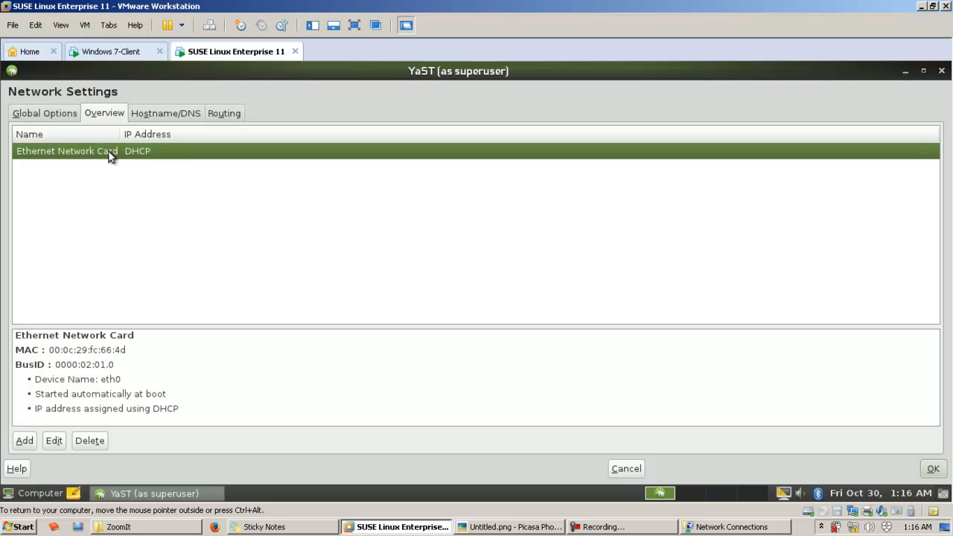
left_click(56, 441)
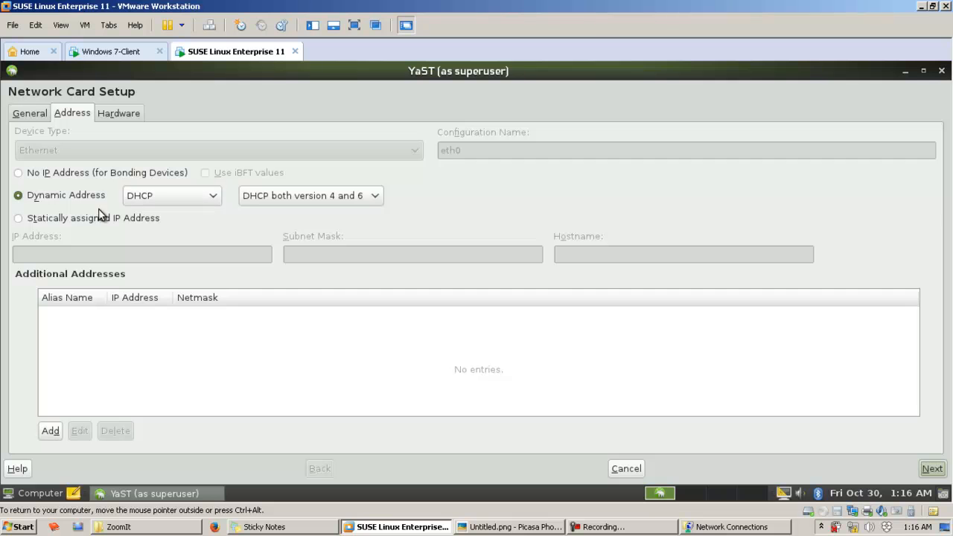
left_click(186, 199)
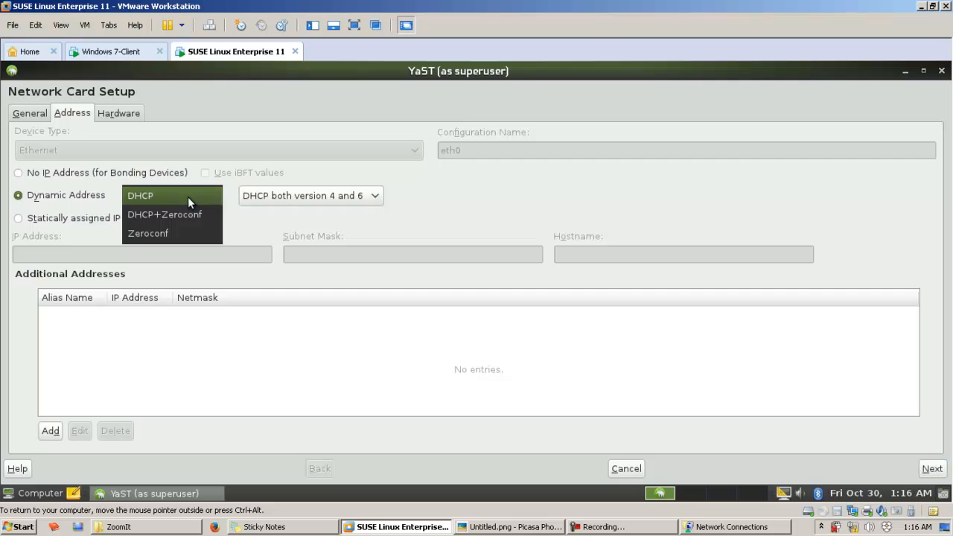
left_click(188, 196)
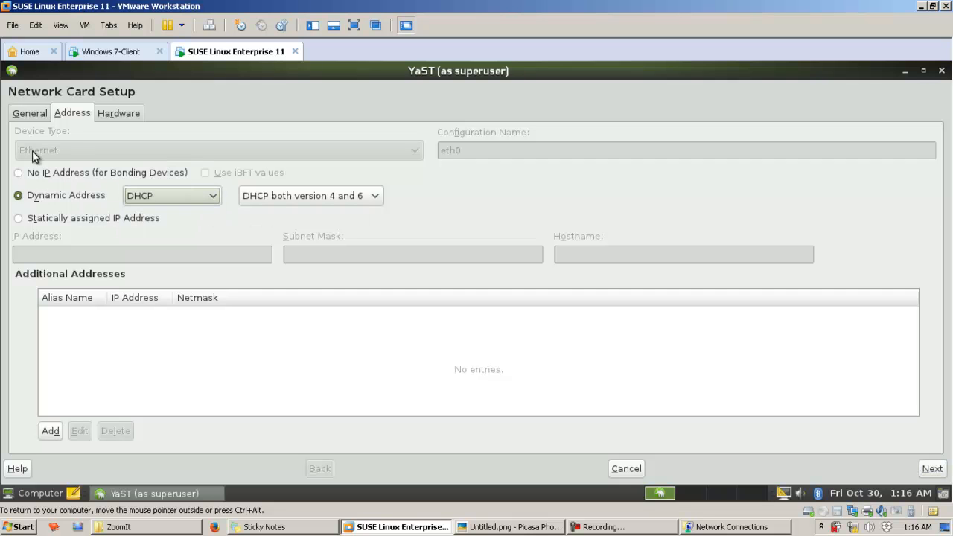
left_click(68, 221)
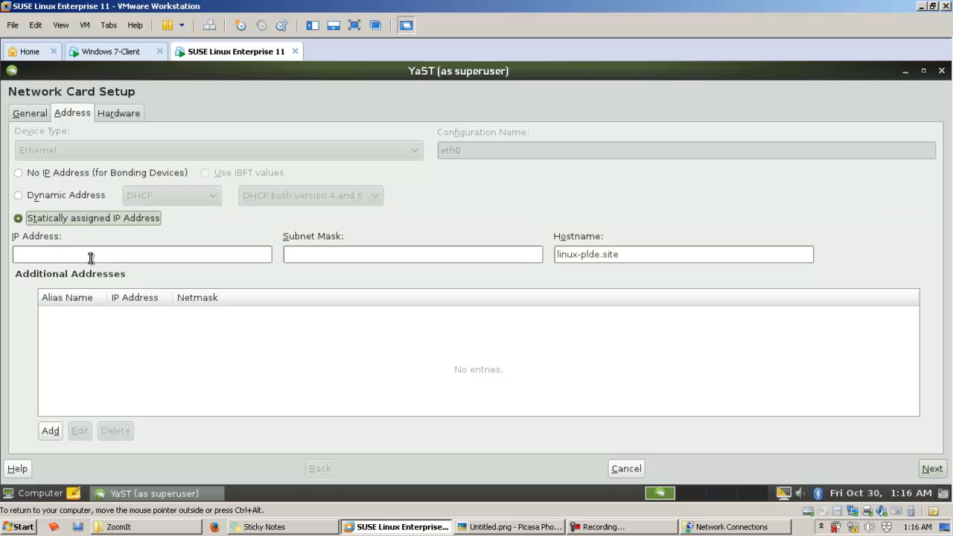
left_click(90, 256)
type("1")
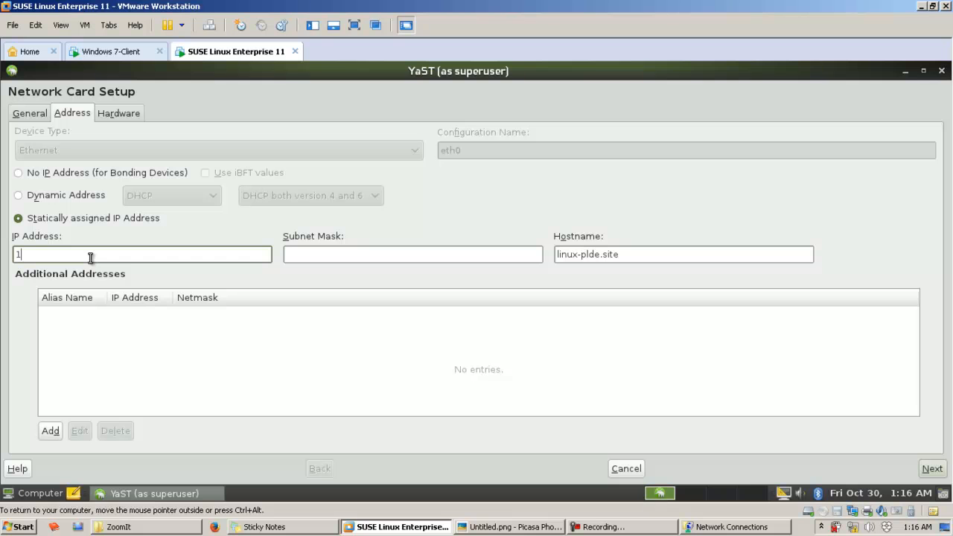
Step: Bring up the network diagram and annotate the Suse Linux guest with the address 192.168.1.12
left_click(514, 526)
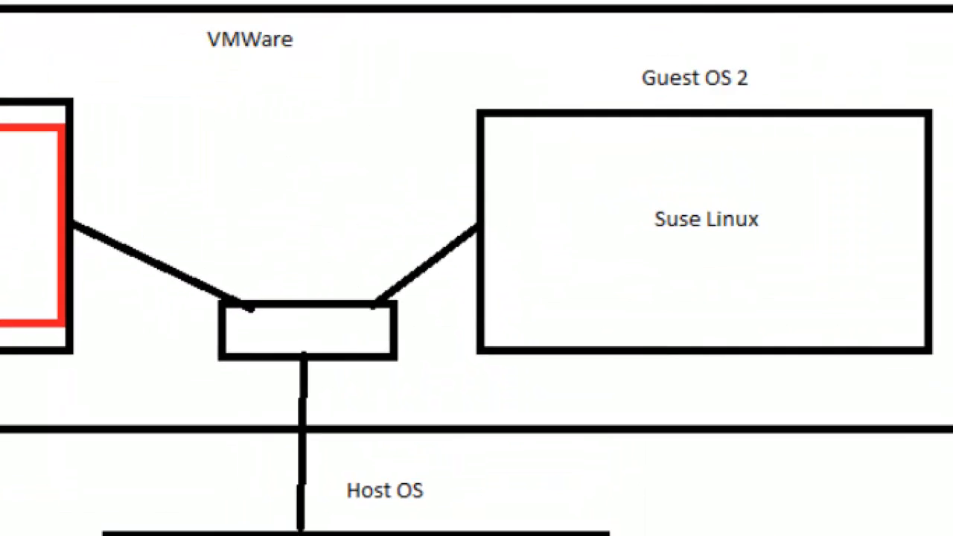
left_click(650, 105)
key("t")
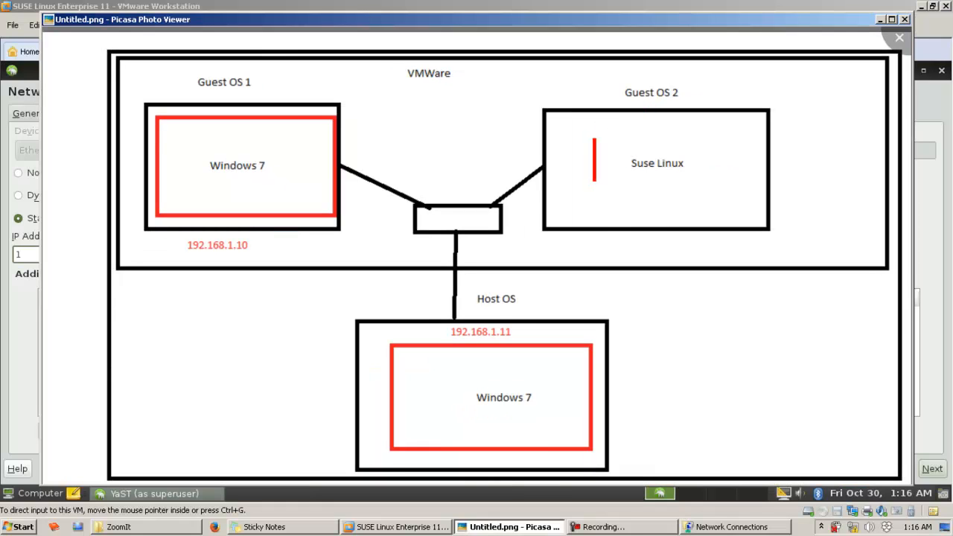
type("192.168.1.12")
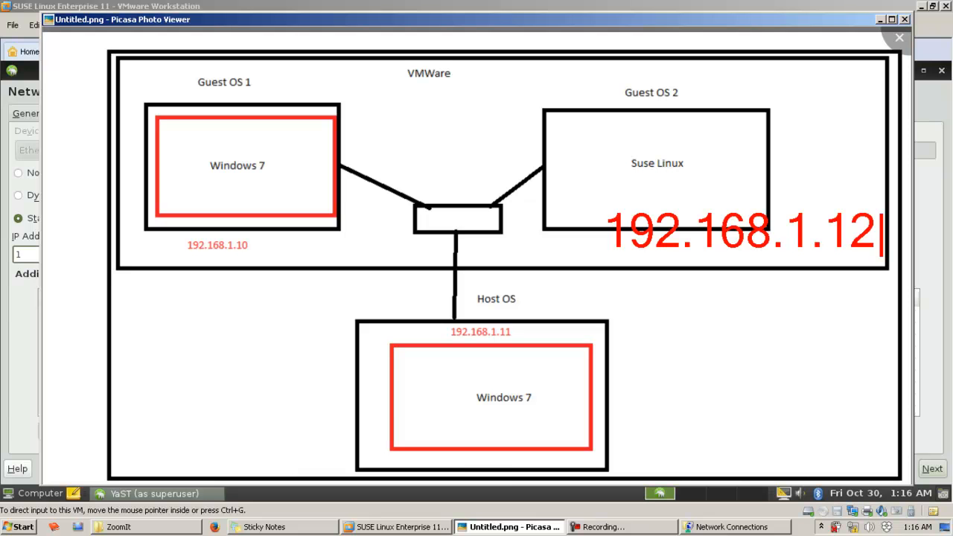
Step: Assign the Ethernet card IP address 192.168.1.12 with subnet mask 255.255.255.0 and save the network settings
key("Escape")
left_click(925, 270)
type("1")
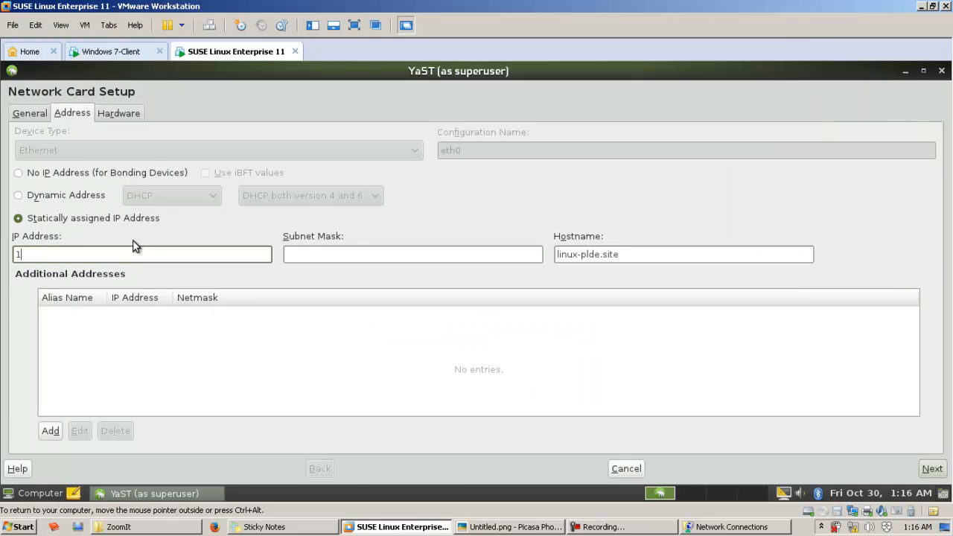
type("92.168.1.12")
key("Tab")
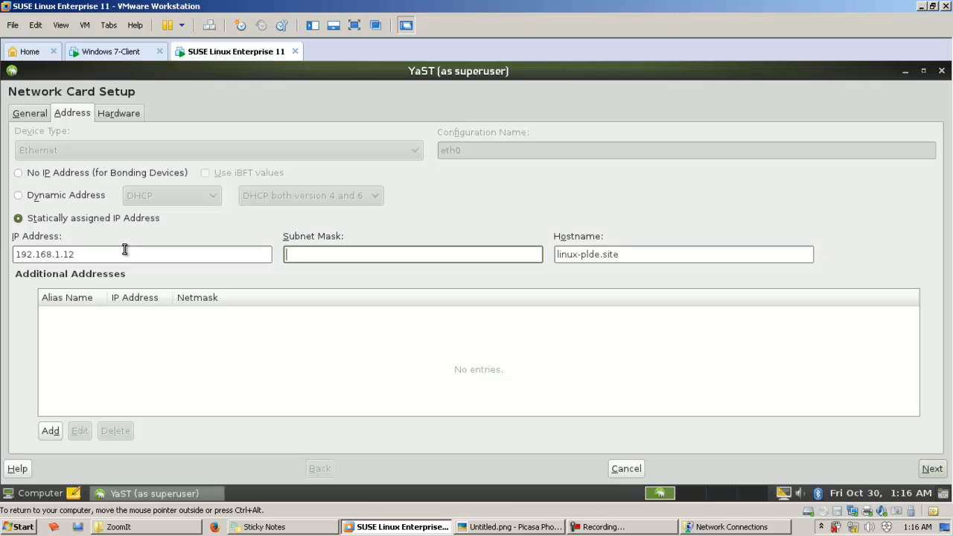
type("255.255.255.0")
left_click(924, 472)
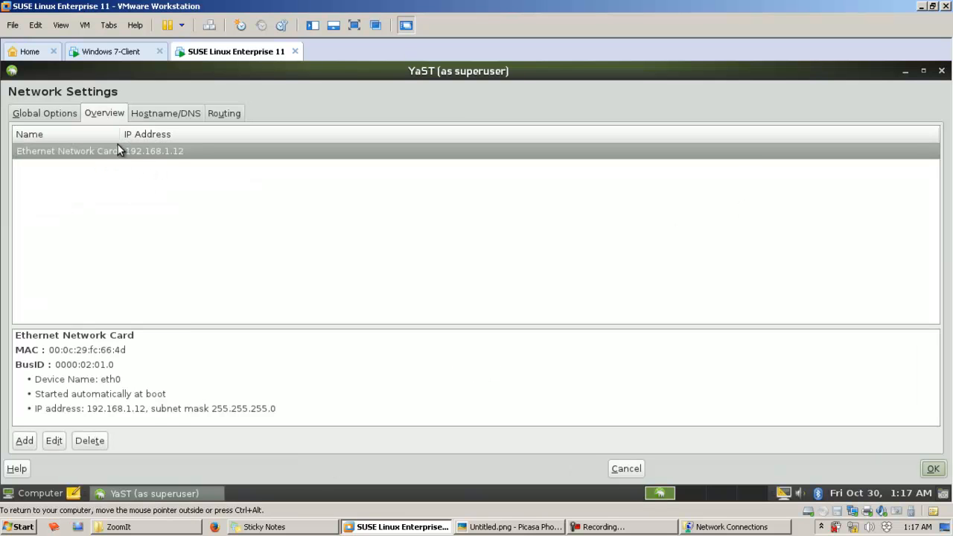
left_click(933, 474)
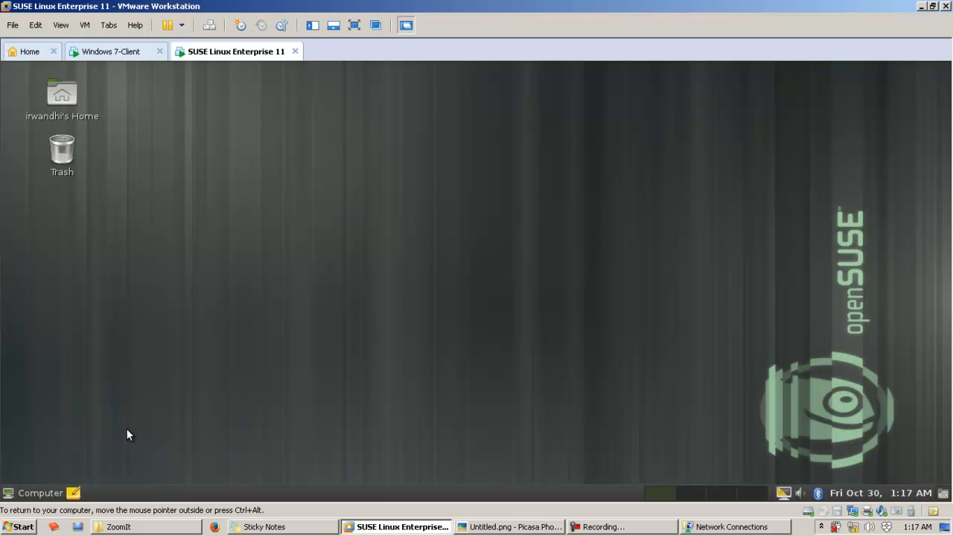
Step: Open the SUSE Linux guest's Run Application dialog
key("alt+F2")
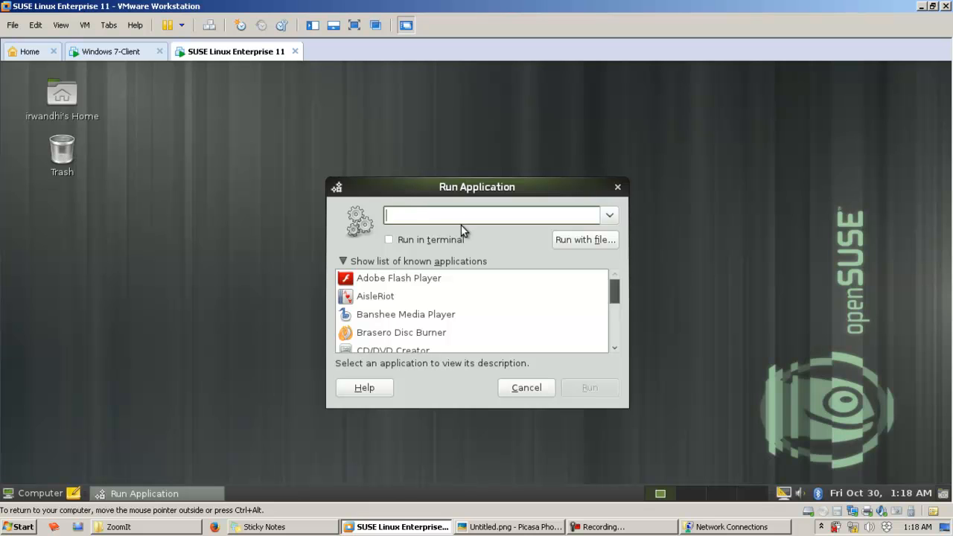
type("w")
key("BackSpace")
type("gnome")
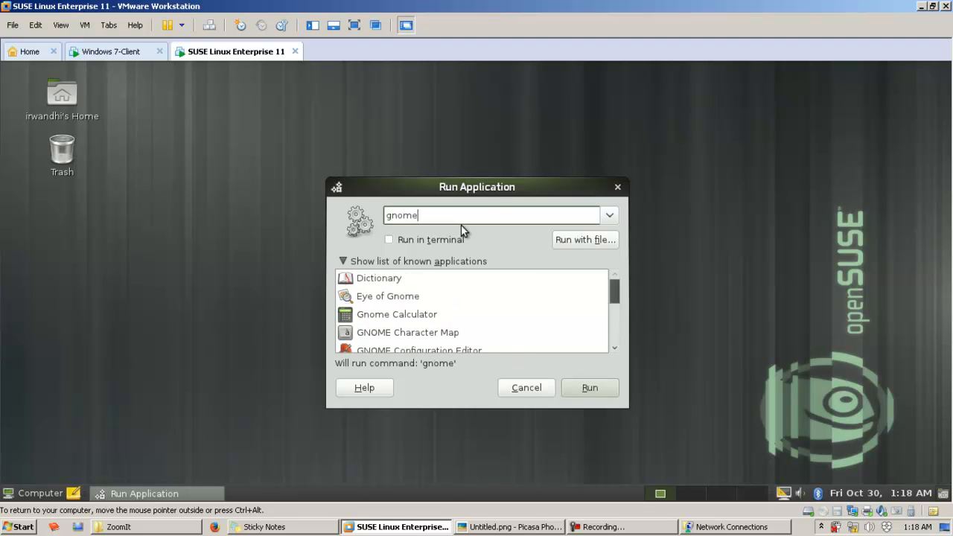
key("BackSpace")
key("BackSpace")
key("BackSpace")
key("BackSpace")
key("BackSpace")
type("konsol")
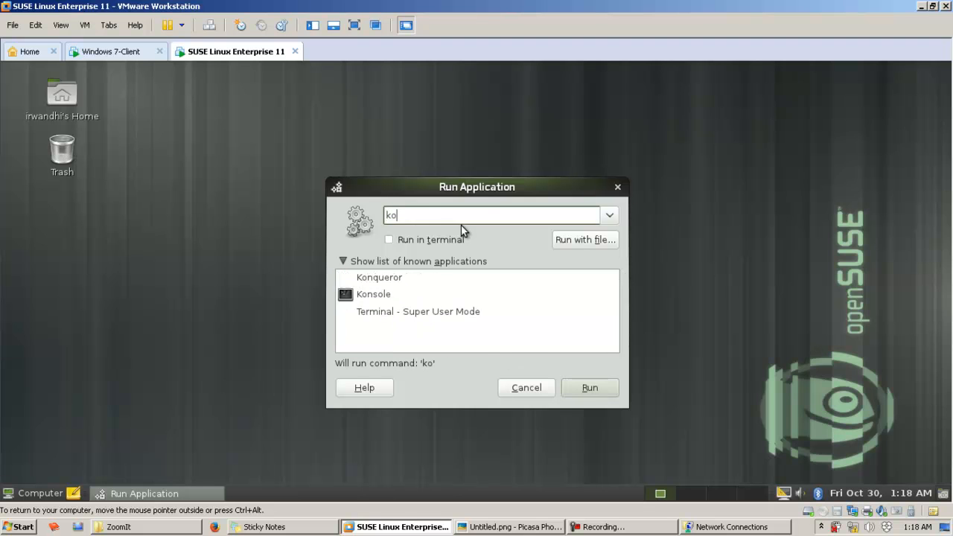
key("BackSpace")
key("BackSpace")
key("BackSpace")
key("BackSpace")
key("BackSpace")
key("BackSpace")
key("BackSpace")
Step: Search the known applications for "terminal" and launch GNOME Terminal
type("terminal")
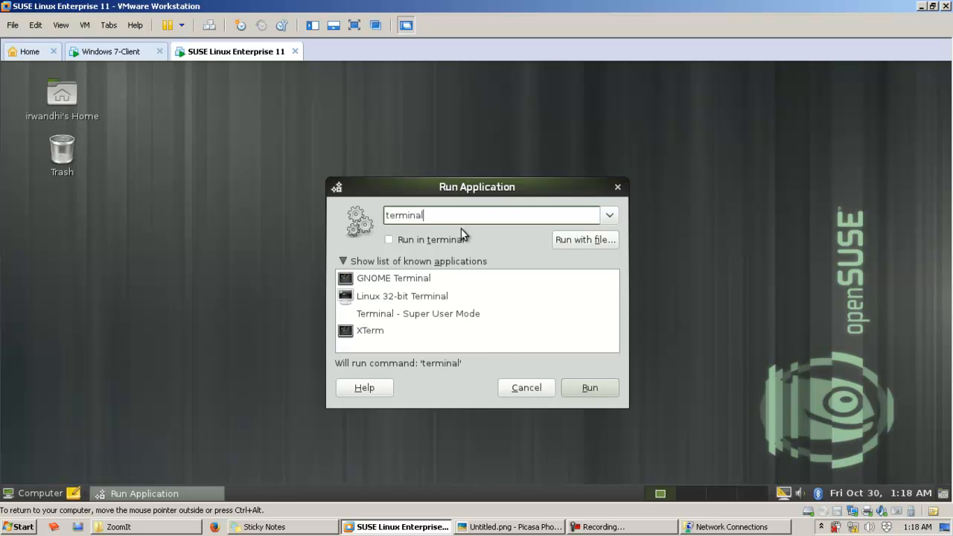
left_click(428, 279)
left_click(584, 390)
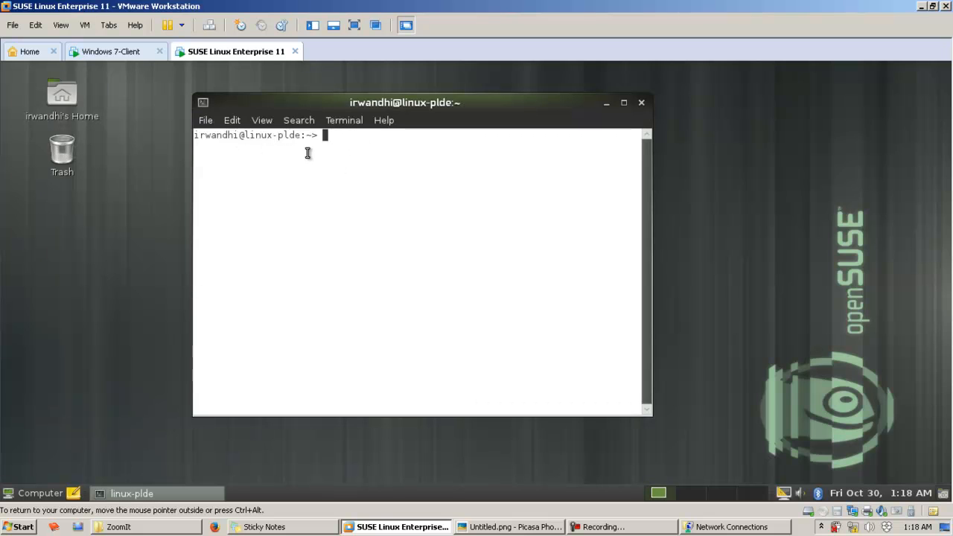
Step: Check the network diagram, ping the Windows 7 guest at 192.168.1.10 from the SUSE Linux terminal, and stop the ping
left_click(510, 526)
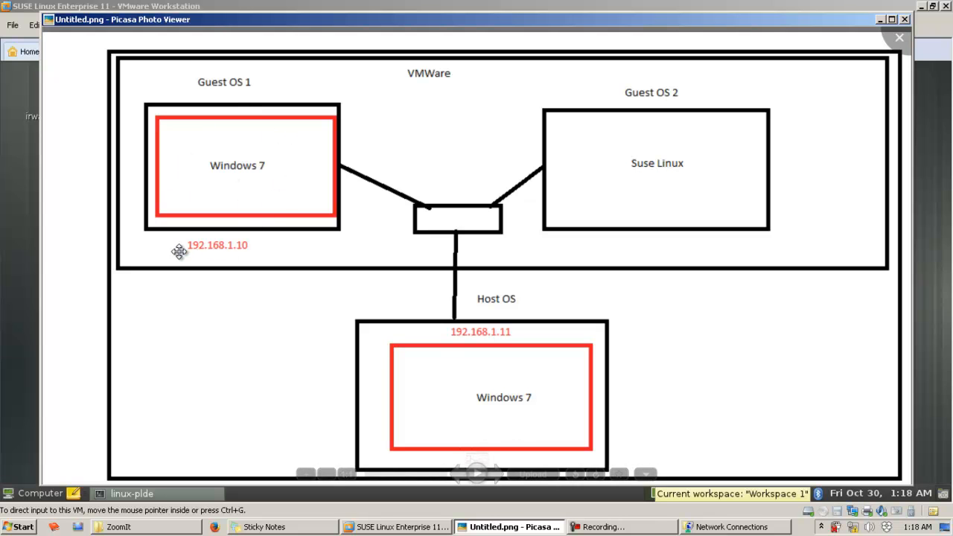
left_click(539, 527)
type("ping ")
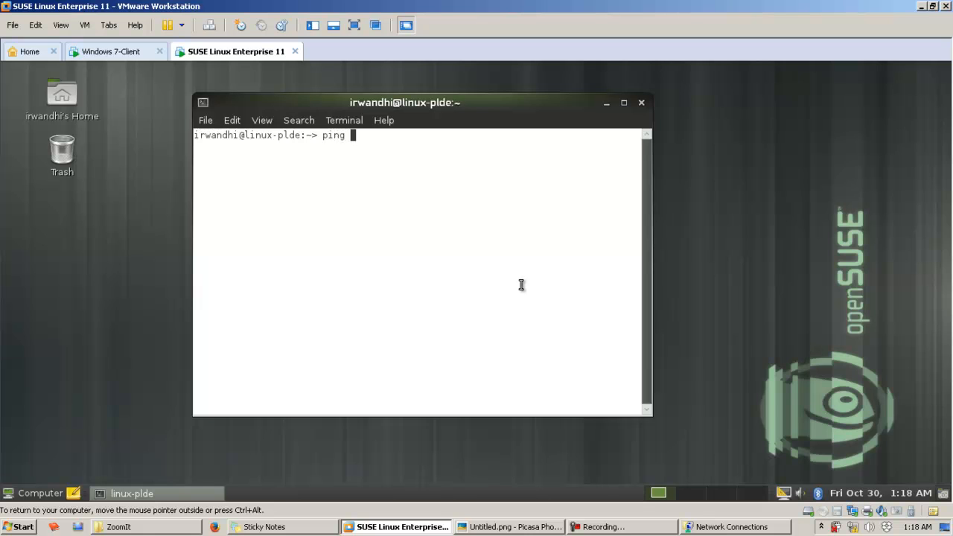
type("192.168.1.10")
key("Return")
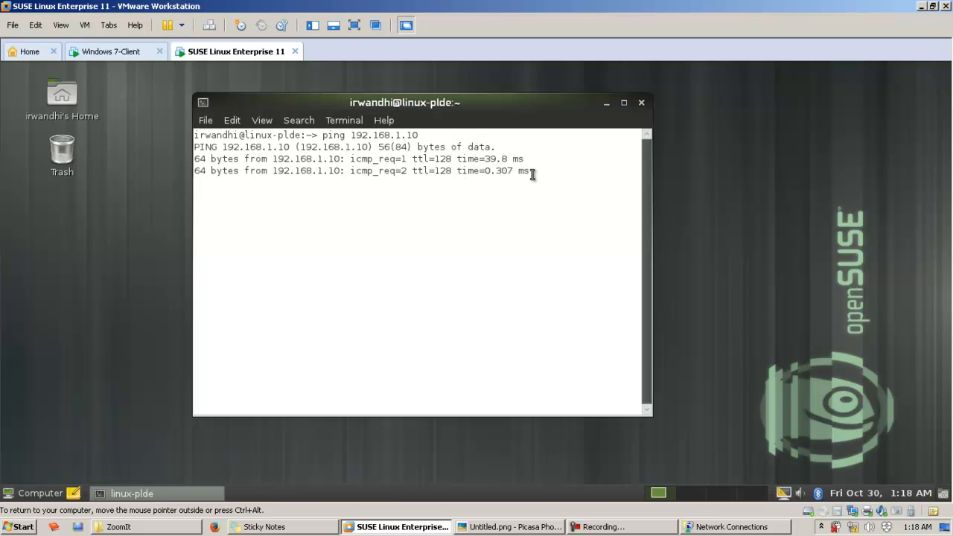
key("ctrl+c")
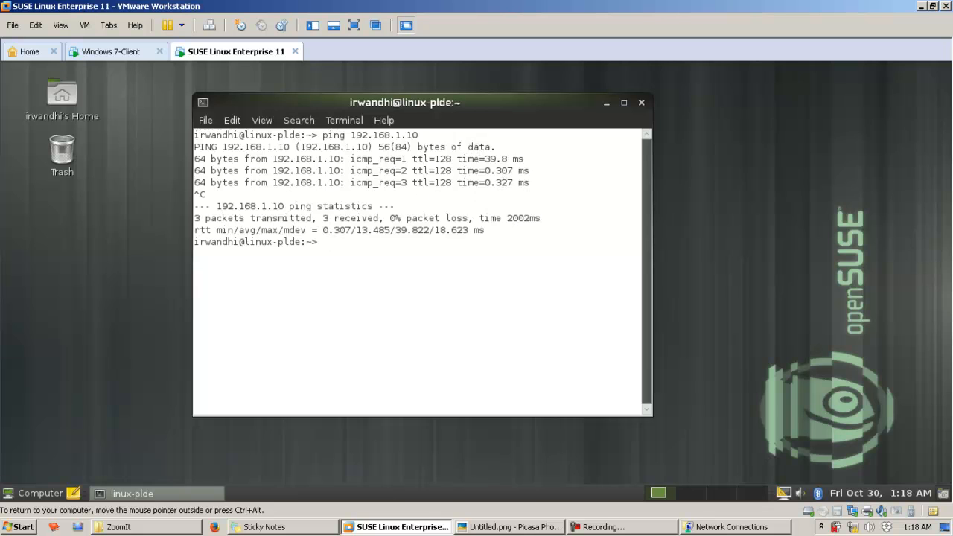
Step: Ping the Windows 7 host at 192.168.1.11 from the SUSE Linux terminal, stop the ping, and return to the network diagram
left_click(541, 527)
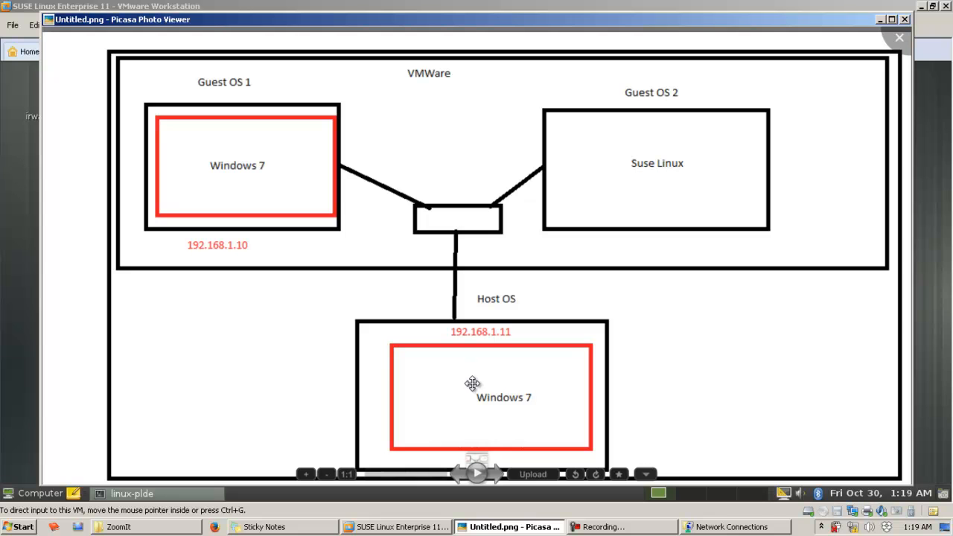
mouse_move(525, 532)
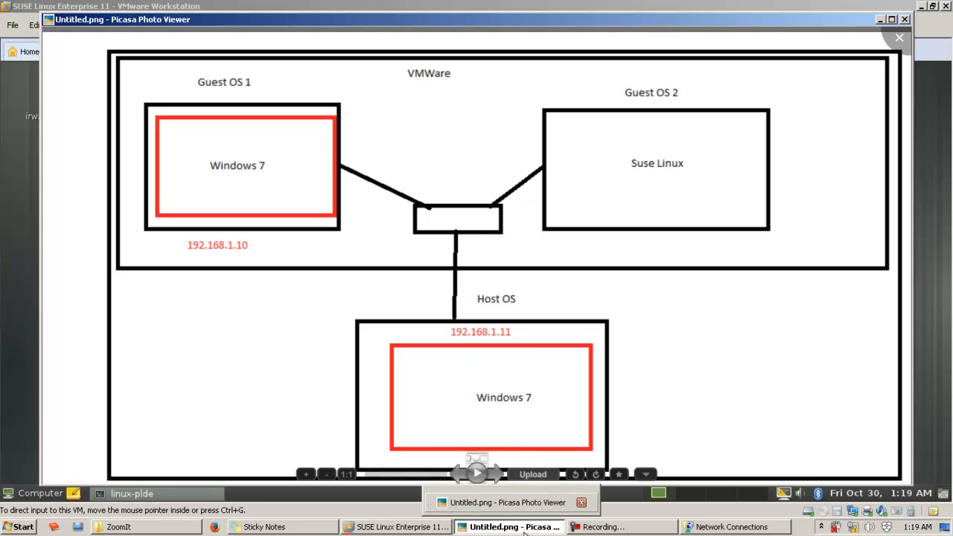
left_click(526, 533)
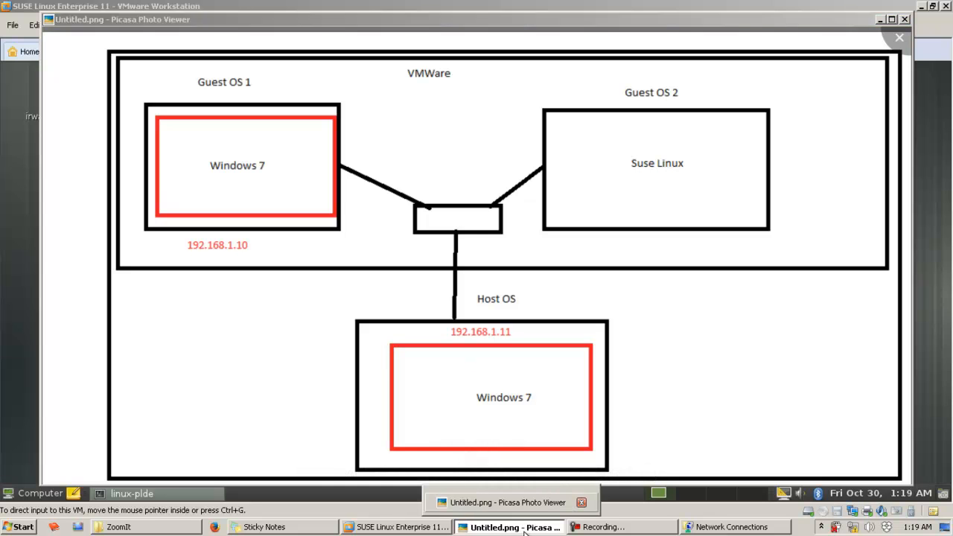
type("ping ")
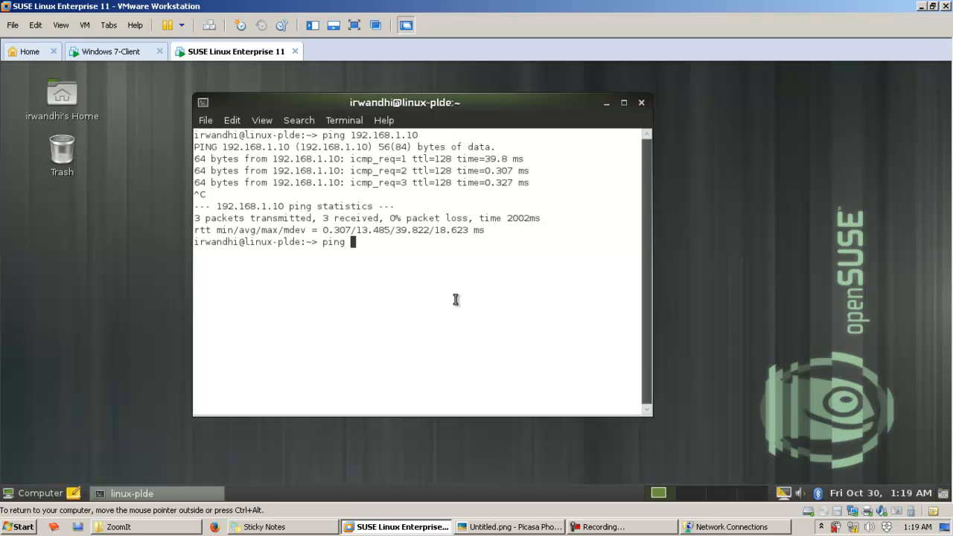
type("192.168.1.")
key("Return")
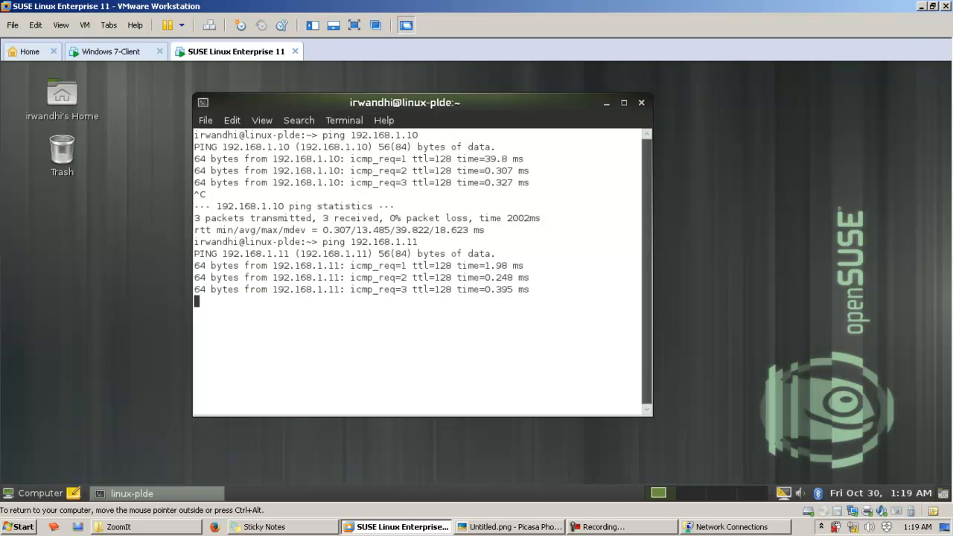
key("ctrl+c")
left_click(541, 527)
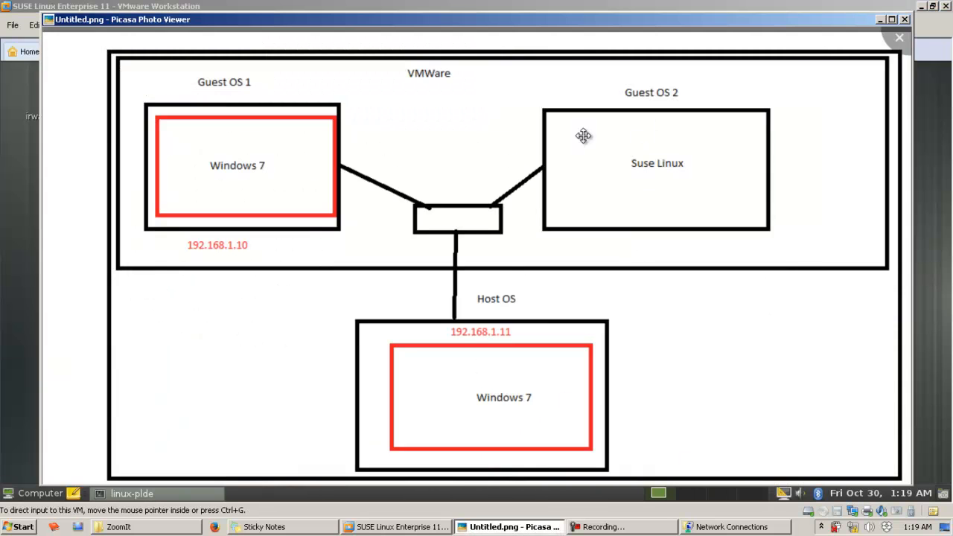